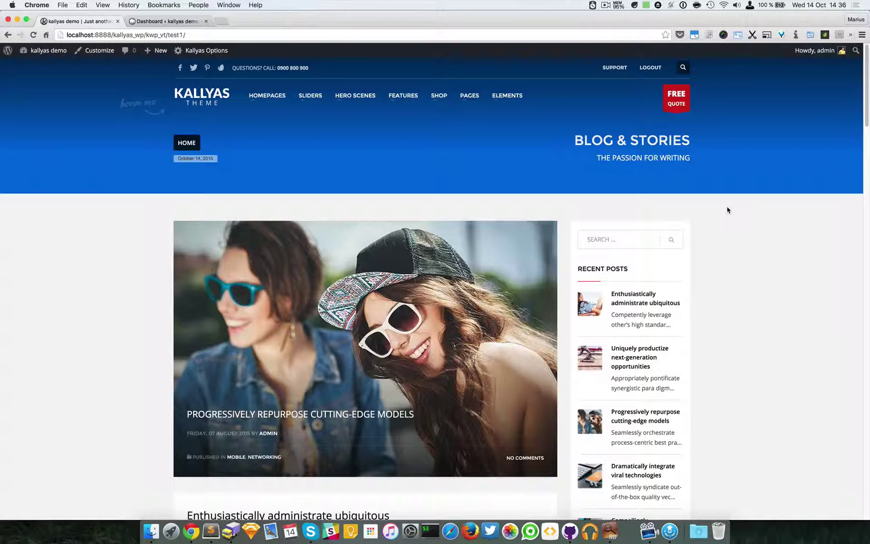
Open the Static Content – Booking Panel demo page from the HERO SCENES menu.
{"action": "mouse_move", "coordinate": [350, 101]}
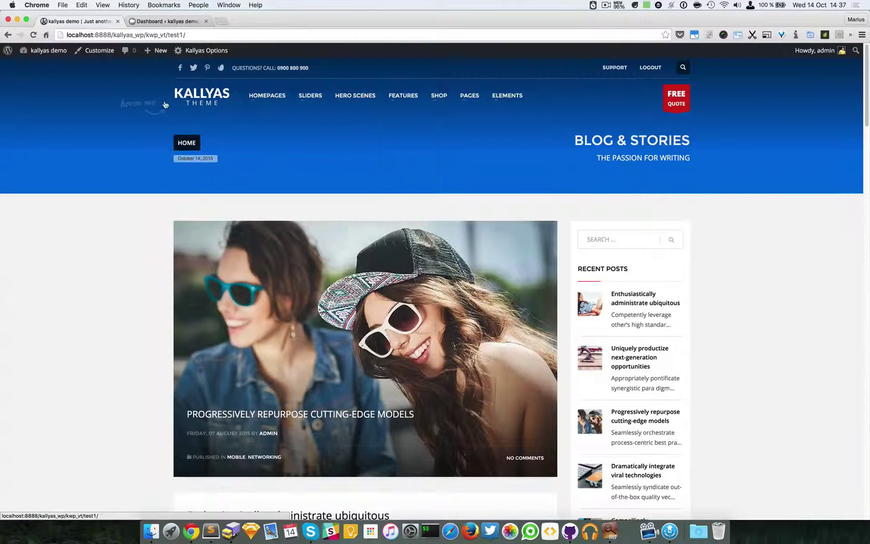
{"action": "mouse_move", "coordinate": [201, 96]}
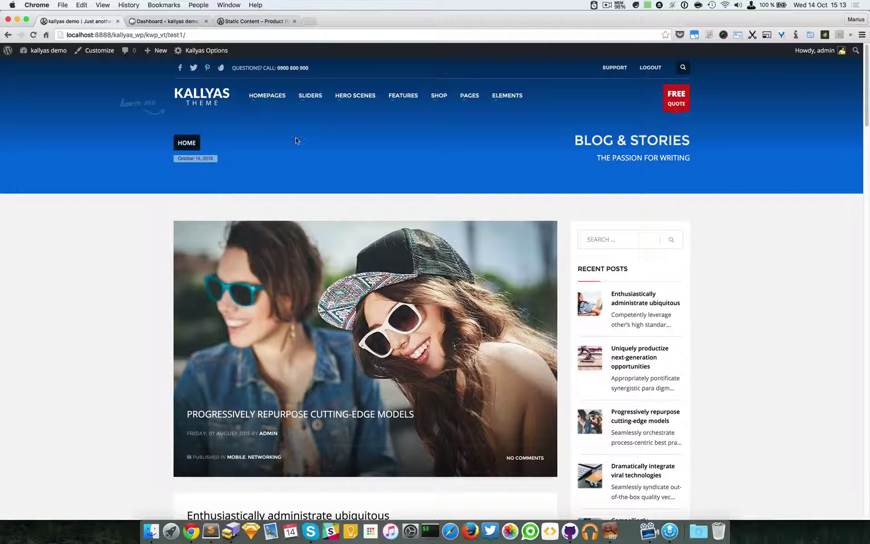
{"action": "mouse_move", "coordinate": [358, 92]}
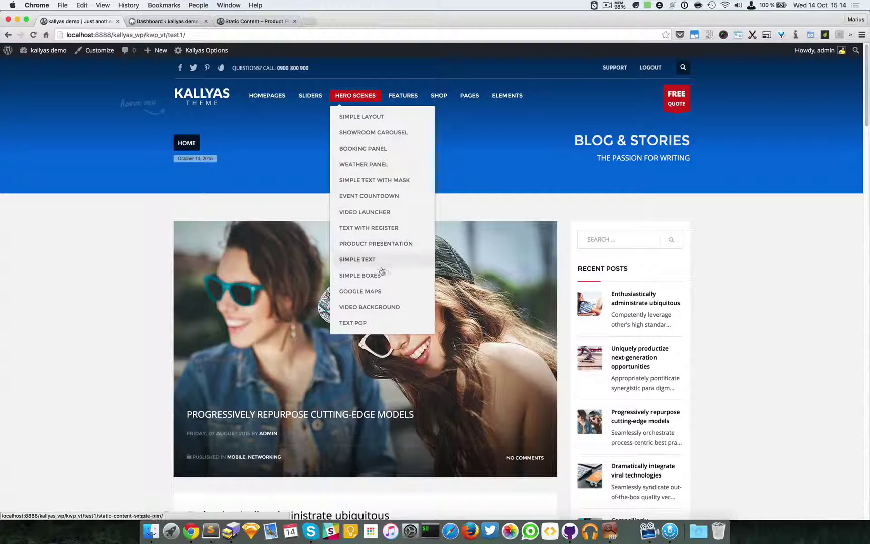
{"action": "left_click", "coordinate": [373, 151]}
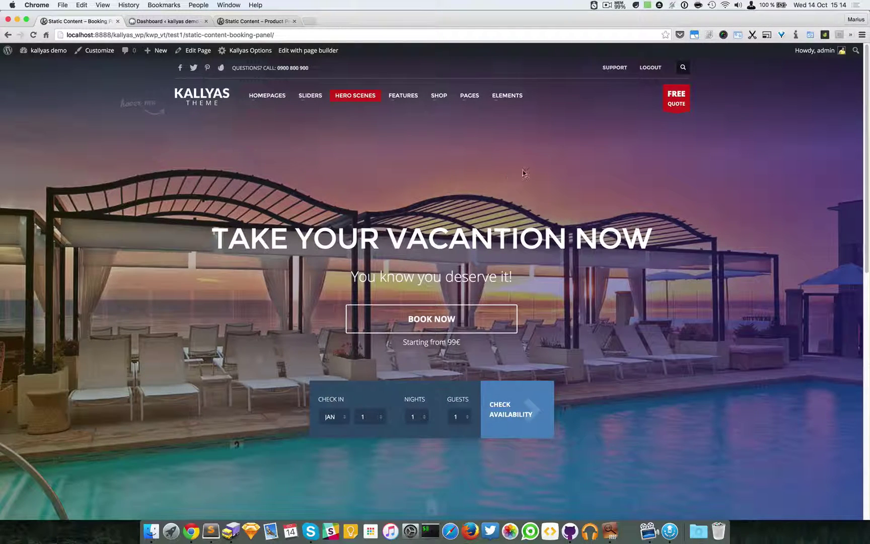
{"action": "scroll", "coordinate": [655, 203], "scroll_direction": "down", "scroll_amount": 2}
{"action": "scroll", "coordinate": [654, 203], "scroll_direction": "up", "scroll_amount": 2}
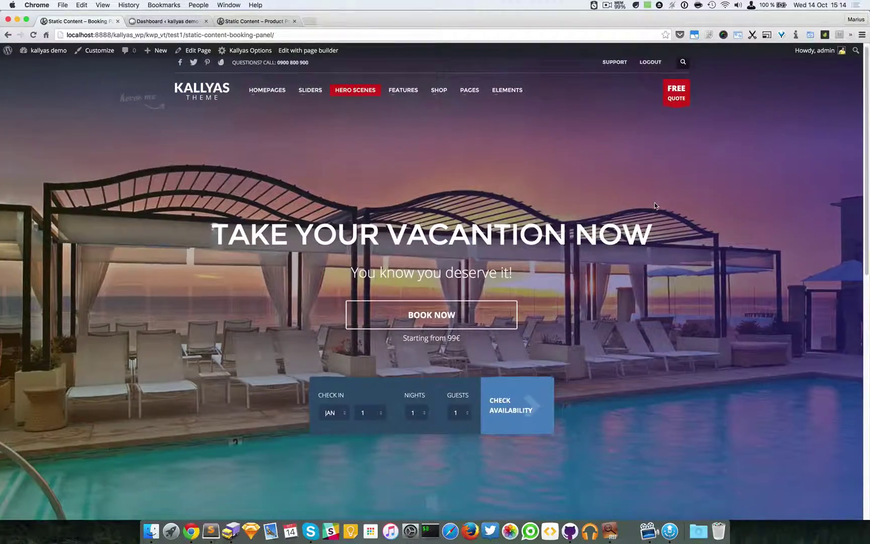
{"action": "scroll", "coordinate": [655, 202], "scroll_direction": "down", "scroll_amount": 3}
{"action": "scroll", "coordinate": [655, 203], "scroll_direction": "down", "scroll_amount": 2}
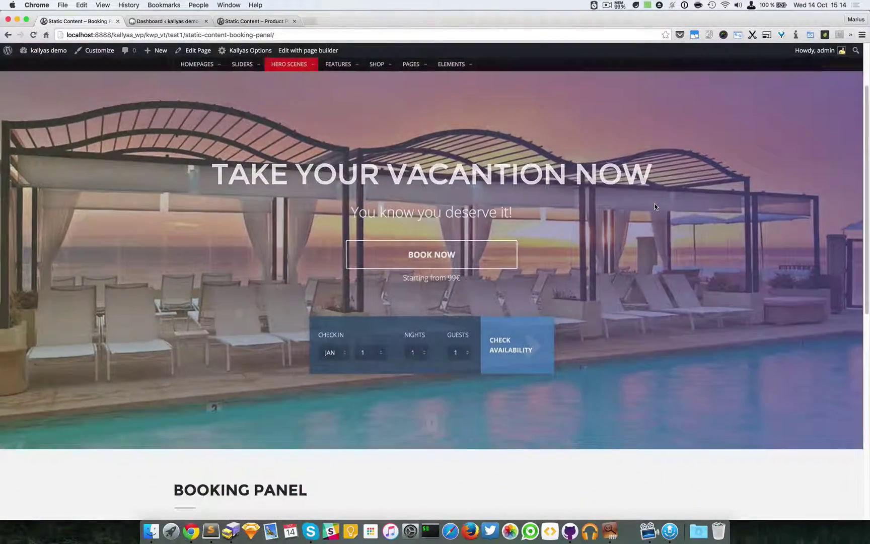
{"action": "scroll", "coordinate": [654, 211], "scroll_direction": "up", "scroll_amount": 5}
{"action": "scroll", "coordinate": [653, 214], "scroll_direction": "down", "scroll_amount": 5}
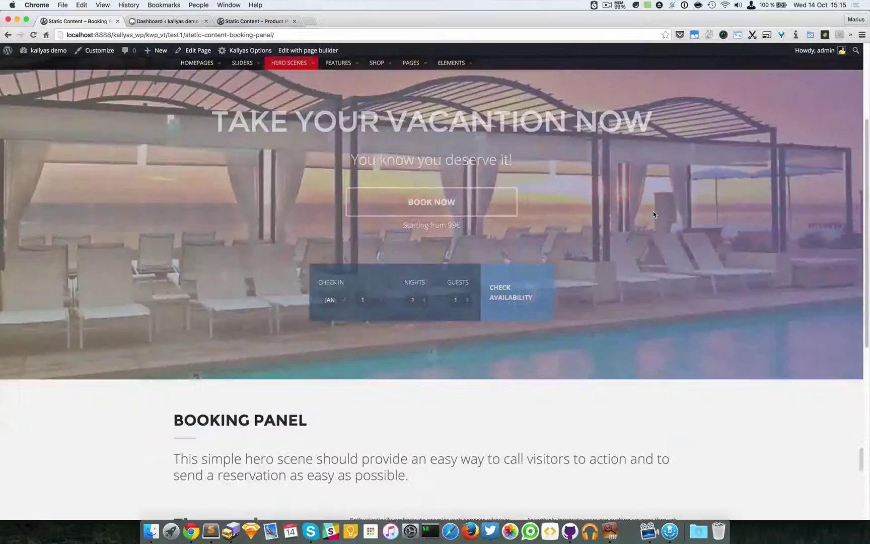
{"action": "scroll", "coordinate": [653, 214], "scroll_direction": "up", "scroll_amount": 5}
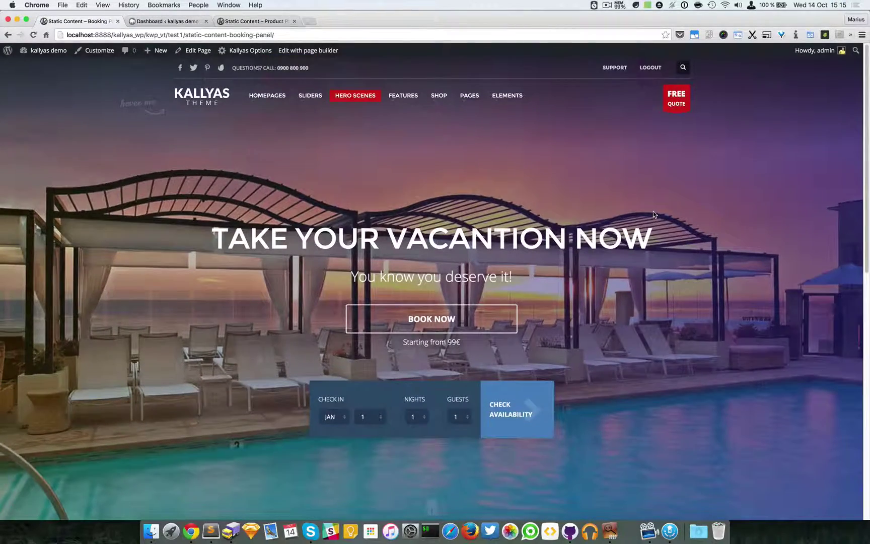
{"action": "scroll", "coordinate": [653, 210], "scroll_direction": "down", "scroll_amount": 3}
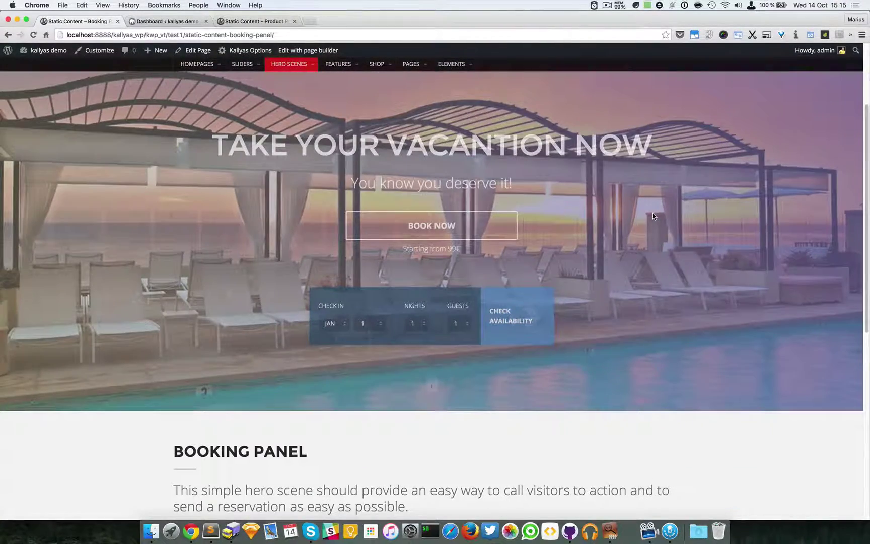
{"action": "scroll", "coordinate": [653, 213], "scroll_direction": "up", "scroll_amount": 3}
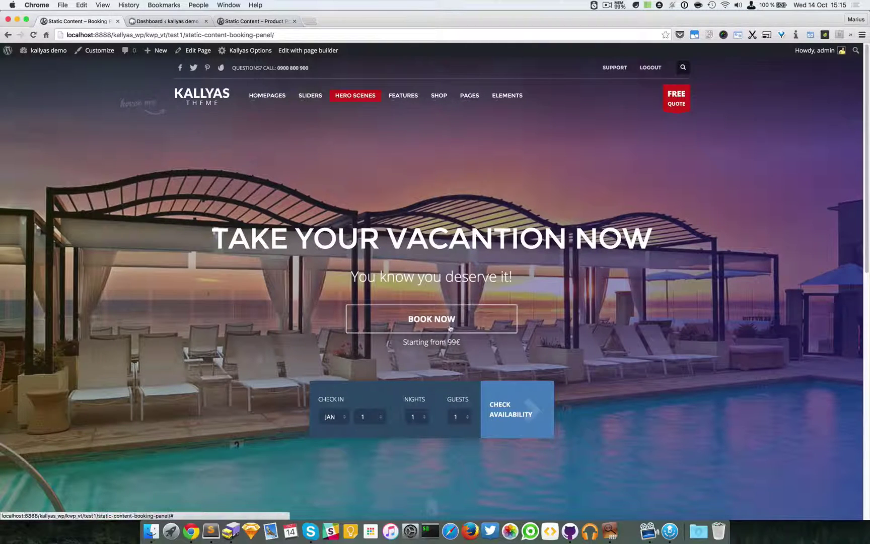
{"action": "left_click_drag", "start_coordinate": [404, 342], "coordinate": [462, 342]}
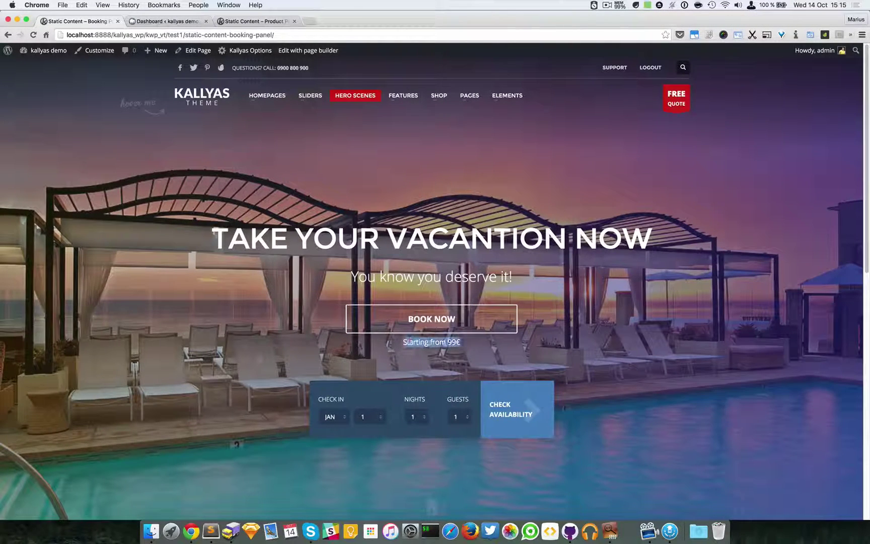
{"action": "left_click", "coordinate": [473, 343]}
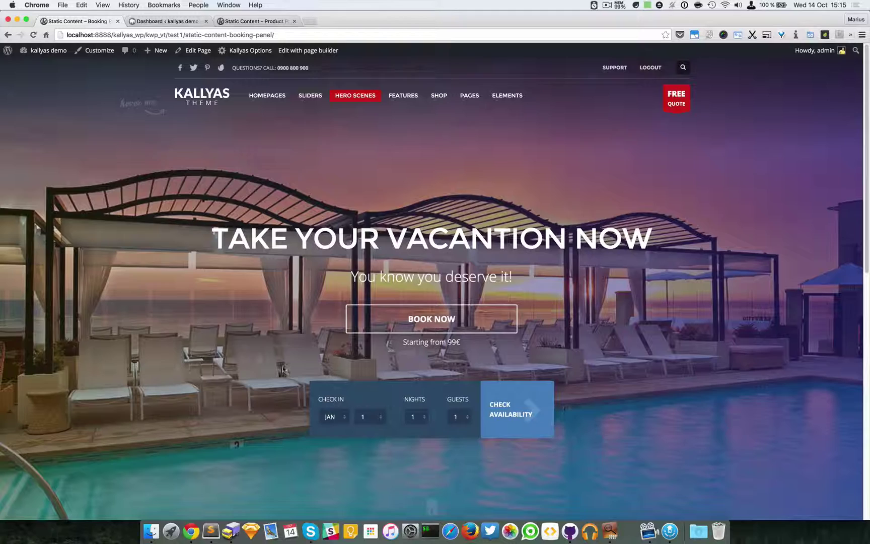
{"action": "left_click", "coordinate": [463, 359]}
{"action": "left_click", "coordinate": [334, 417]}
{"action": "left_click", "coordinate": [338, 416]}
{"action": "left_click", "coordinate": [339, 417]}
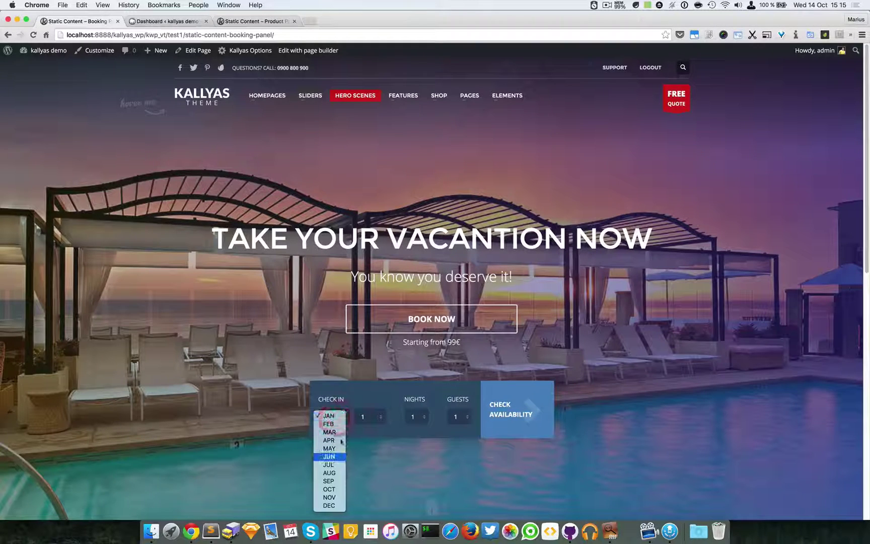
{"action": "left_click", "coordinate": [370, 394]}
{"action": "left_click", "coordinate": [371, 416]}
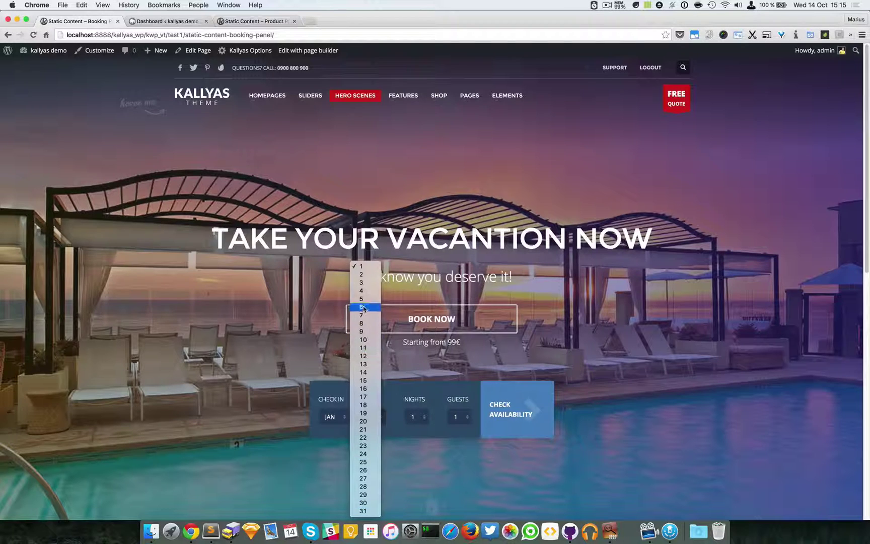
{"action": "left_click", "coordinate": [406, 398]}
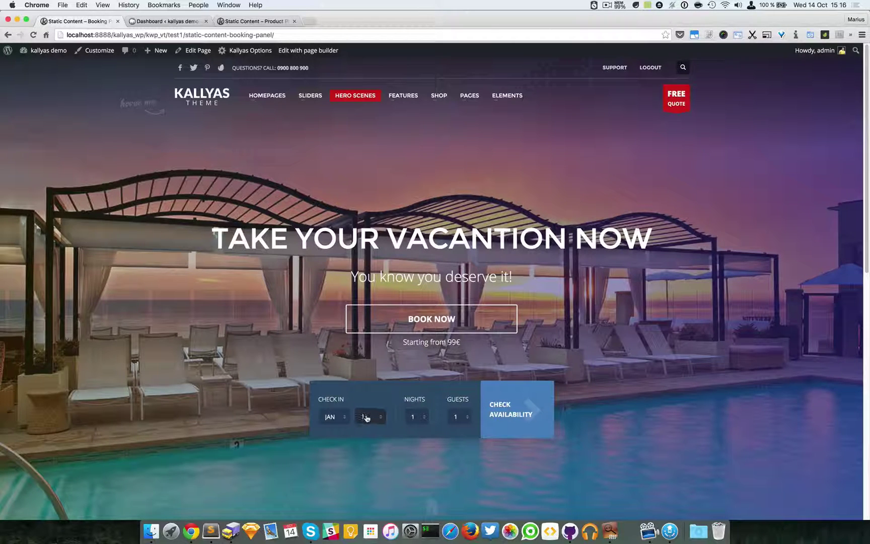
{"action": "left_click", "coordinate": [366, 418]}
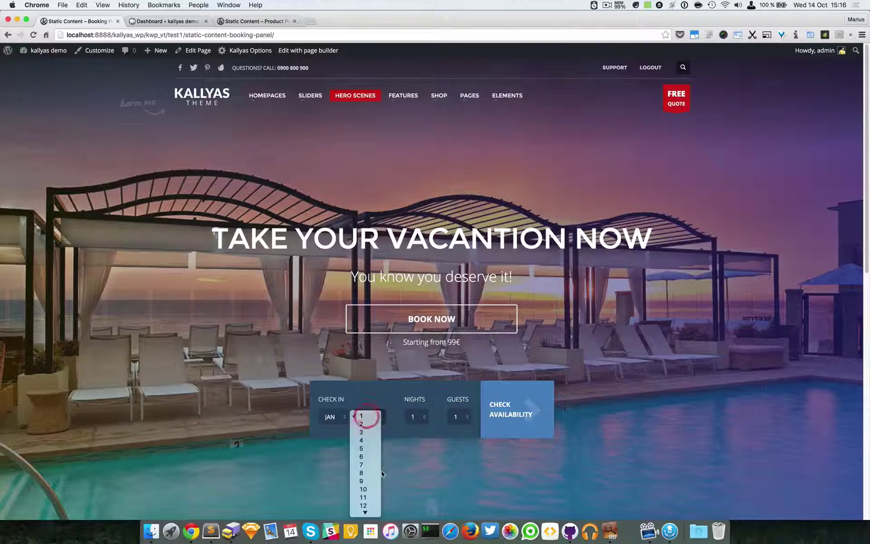
{"action": "left_click", "coordinate": [381, 400]}
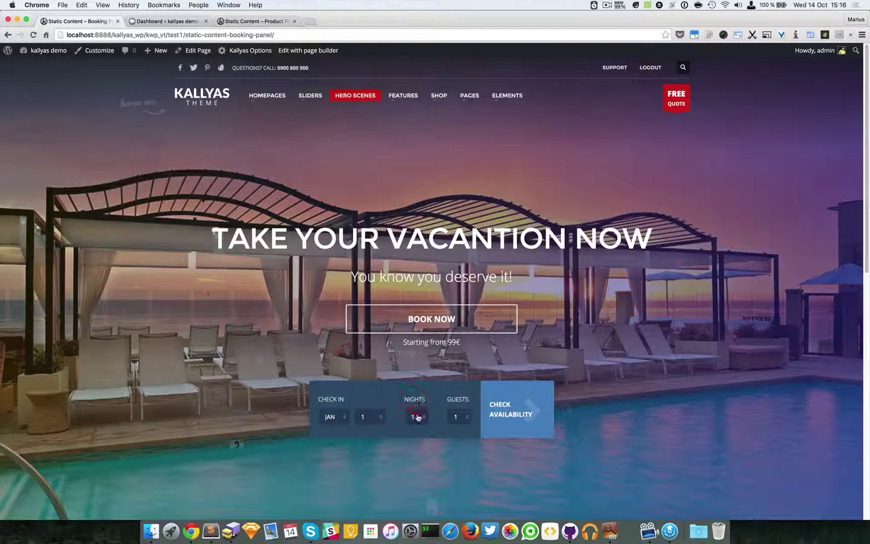
{"action": "left_click", "coordinate": [413, 416]}
{"action": "left_click", "coordinate": [454, 400]}
Open the page in the Zion builder and bring up the Reservation Form's settings.
{"action": "left_click", "coordinate": [330, 50]}
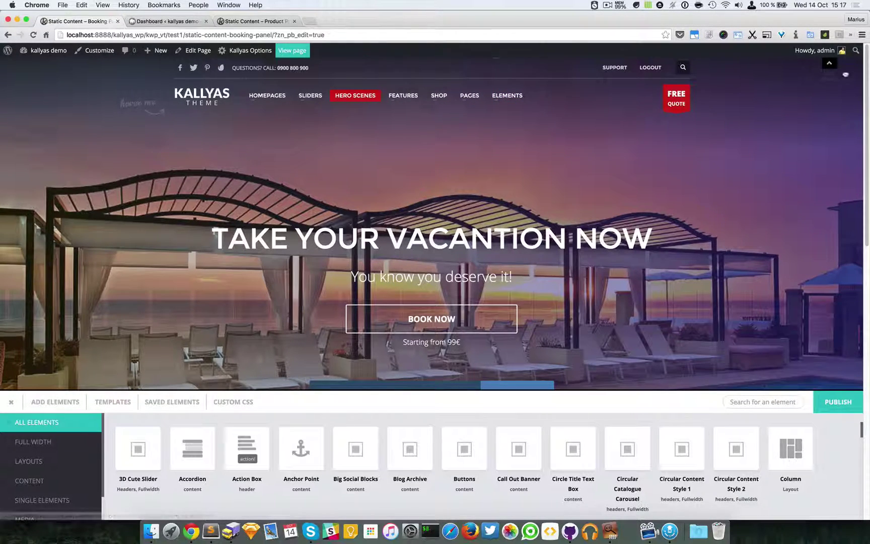
{"action": "left_click", "coordinate": [833, 65]}
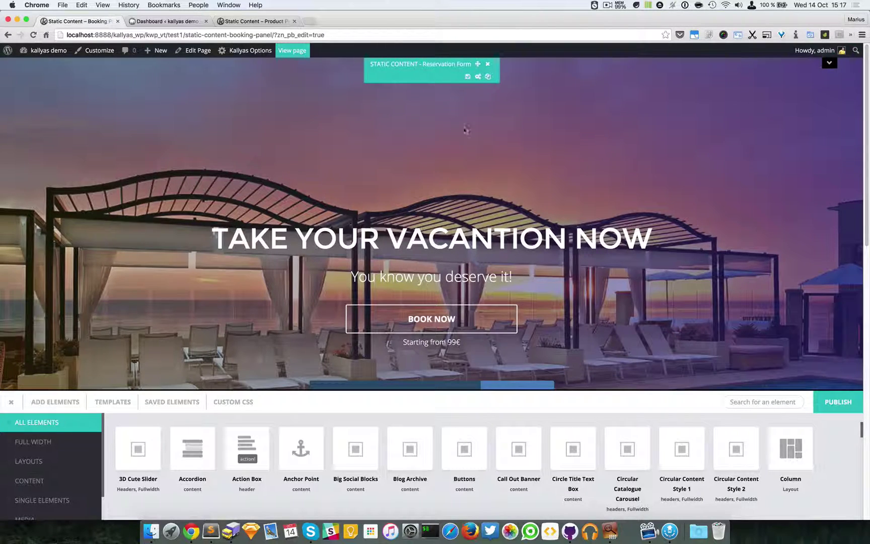
{"action": "left_click", "coordinate": [479, 77]}
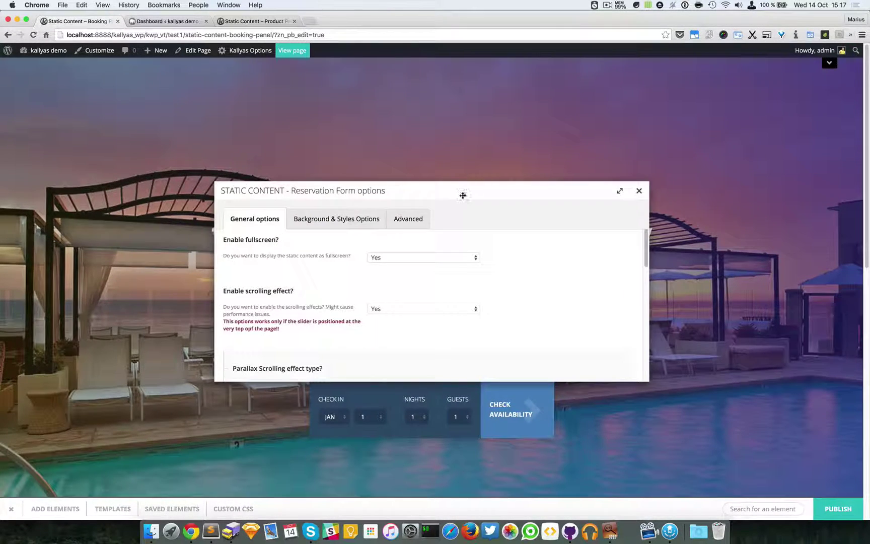
Reposition and resize the Reservation Form options window for easier editing.
{"action": "left_click_drag", "start_coordinate": [463, 195], "coordinate": [530, 205]}
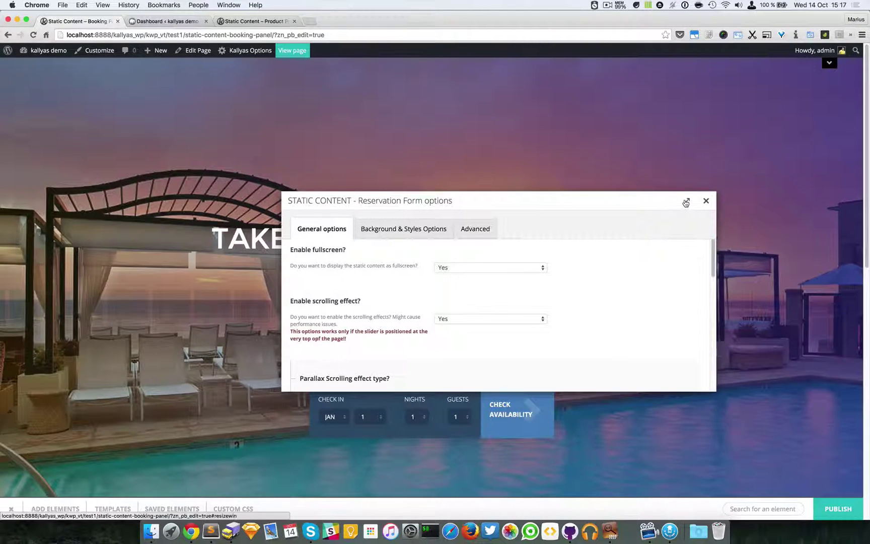
{"action": "left_click", "coordinate": [685, 201]}
{"action": "left_click_drag", "start_coordinate": [582, 113], "coordinate": [800, 100]}
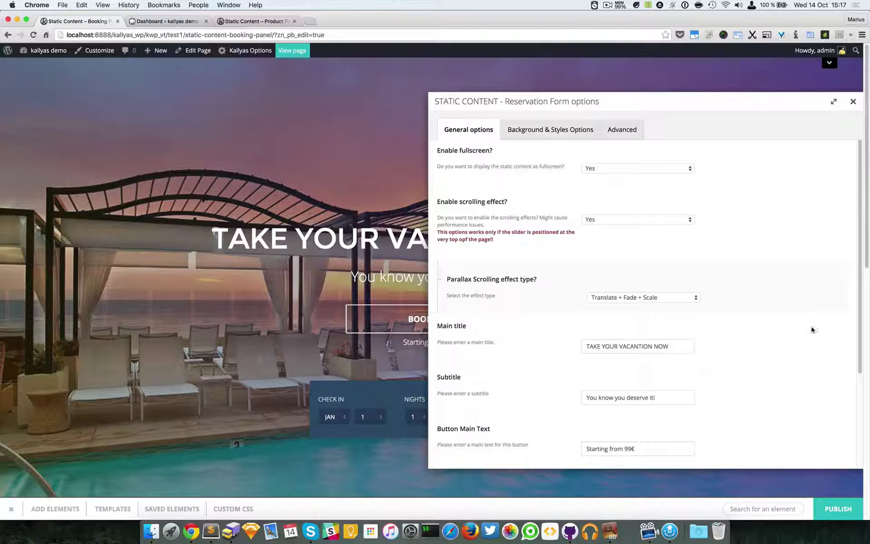
{"action": "left_click", "coordinate": [835, 103]}
{"action": "left_click_drag", "start_coordinate": [668, 197], "coordinate": [675, 84]}
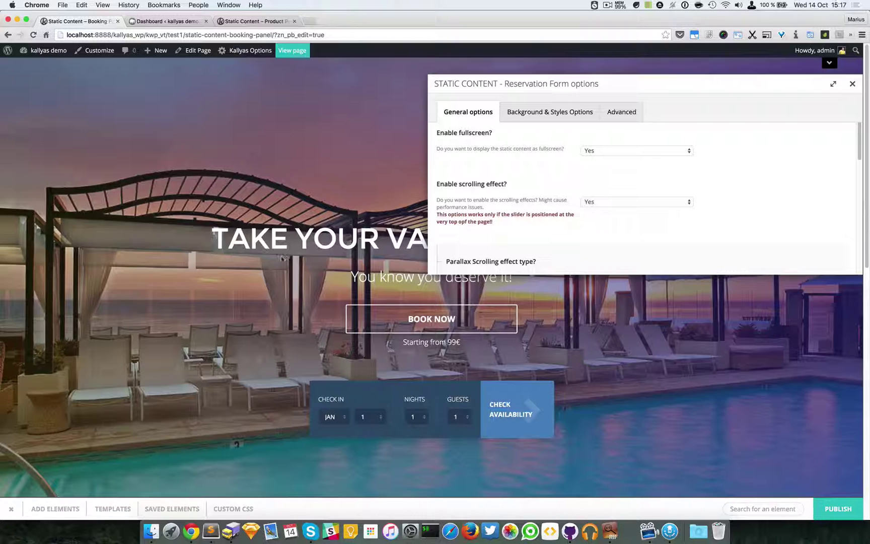
Turn fullscreen off for the hero and set the Element Height to 770.
{"action": "left_click", "coordinate": [614, 157]}
{"action": "left_click", "coordinate": [614, 159]}
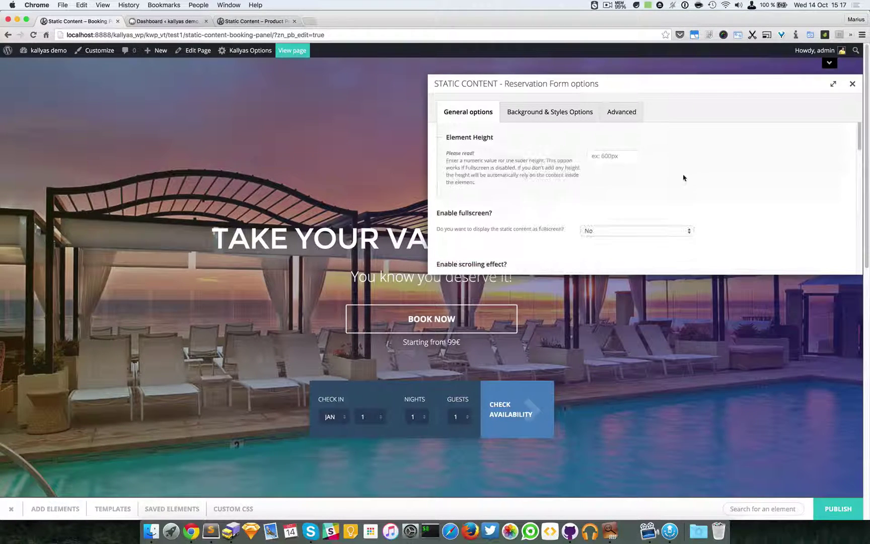
{"action": "left_click", "coordinate": [626, 157]}
{"action": "type", "text": "770"}
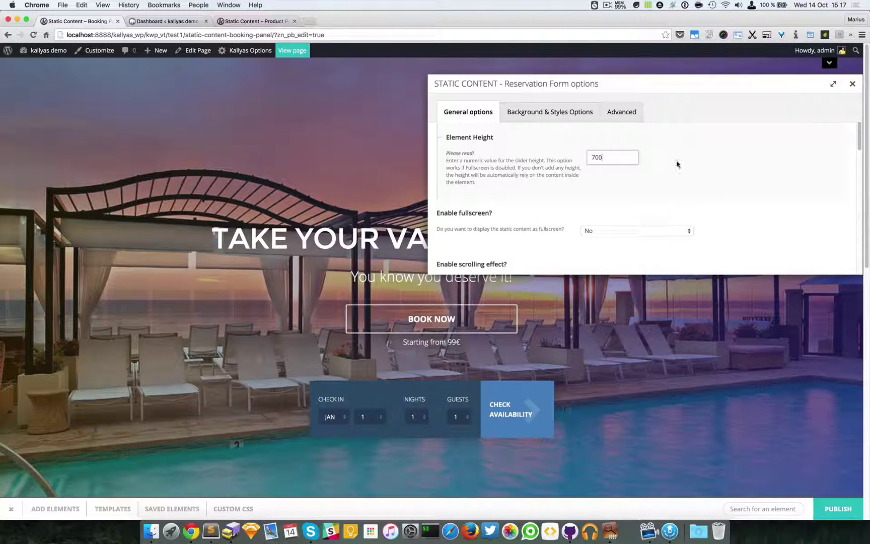
Keep Translate + Fade + Scale as the parallax effect type.
{"action": "scroll", "coordinate": [705, 194], "scroll_direction": "down", "scroll_amount": 5}
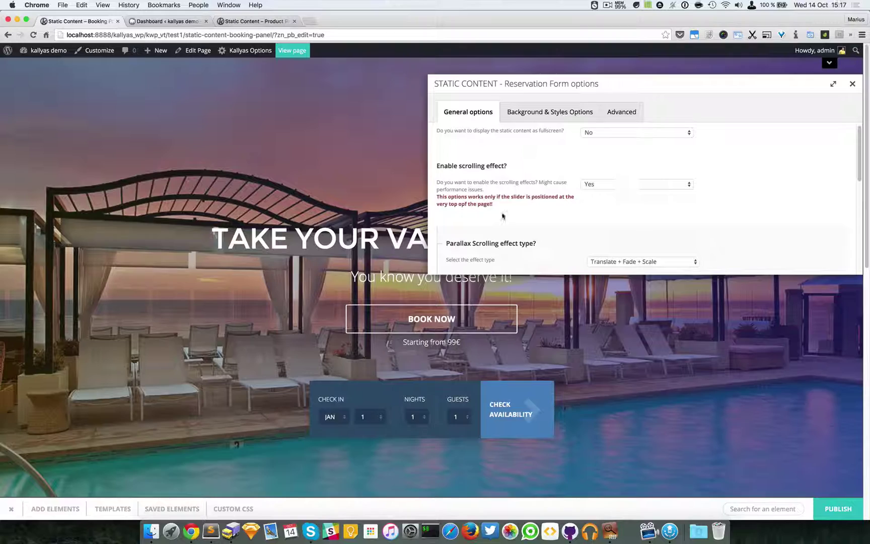
{"action": "scroll", "coordinate": [640, 245], "scroll_direction": "down", "scroll_amount": 1}
{"action": "left_click", "coordinate": [637, 245]}
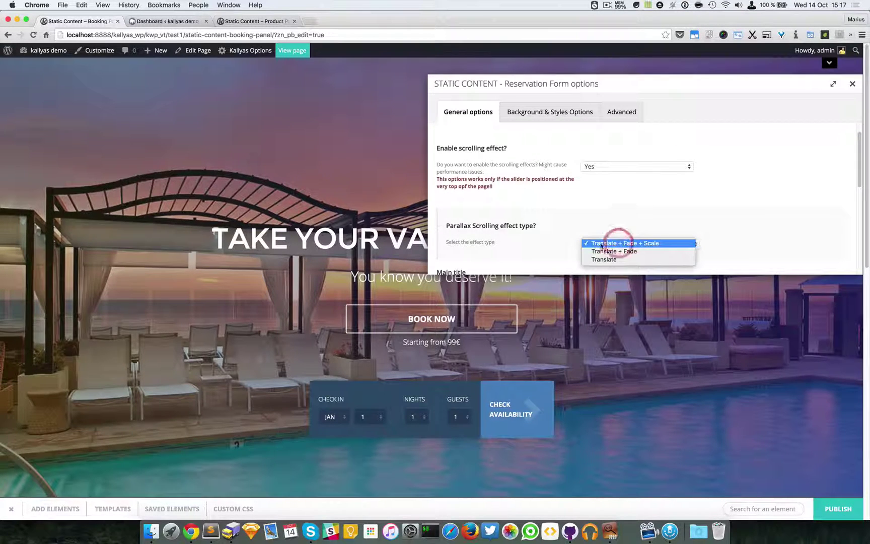
{"action": "left_click", "coordinate": [655, 242]}
Set 'Enable scrolling effect?' to No and close the Reservation Form options.
{"action": "scroll", "coordinate": [284, 244], "scroll_direction": "down", "scroll_amount": 2}
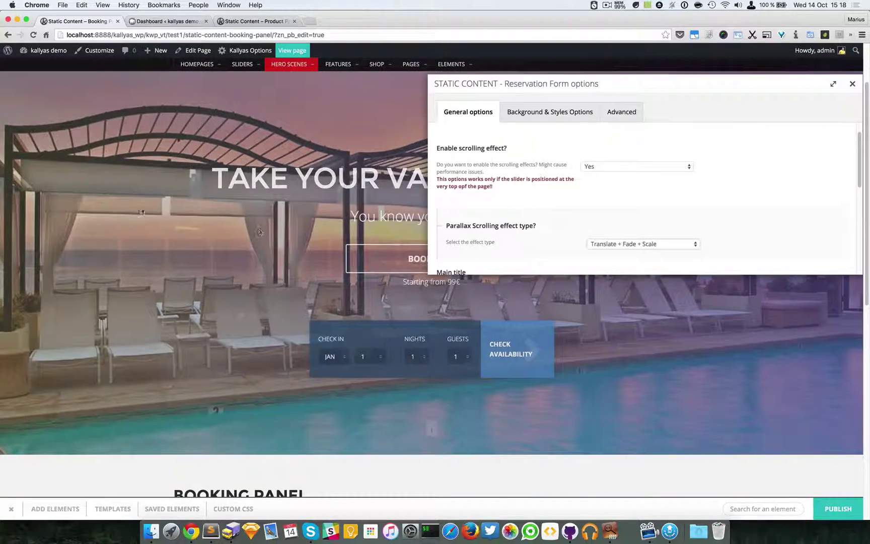
{"action": "scroll", "coordinate": [140, 274], "scroll_direction": "up", "scroll_amount": 2}
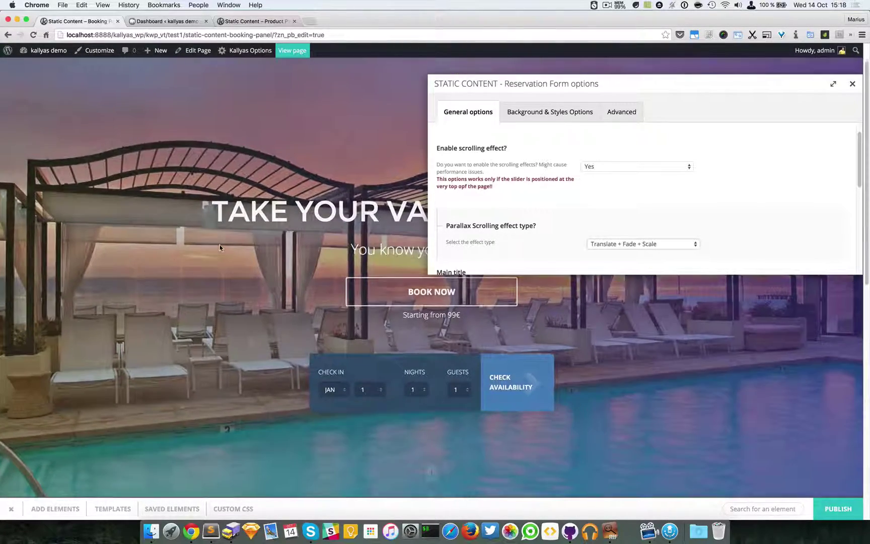
{"action": "scroll", "coordinate": [269, 235], "scroll_direction": "down", "scroll_amount": 2}
{"action": "scroll", "coordinate": [341, 193], "scroll_direction": "down", "scroll_amount": 2}
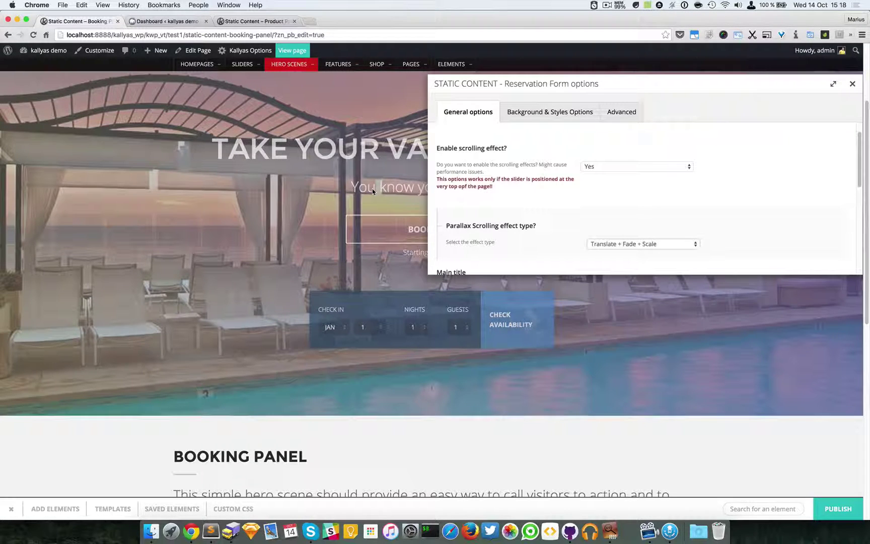
{"action": "scroll", "coordinate": [362, 303], "scroll_direction": "down", "scroll_amount": 1}
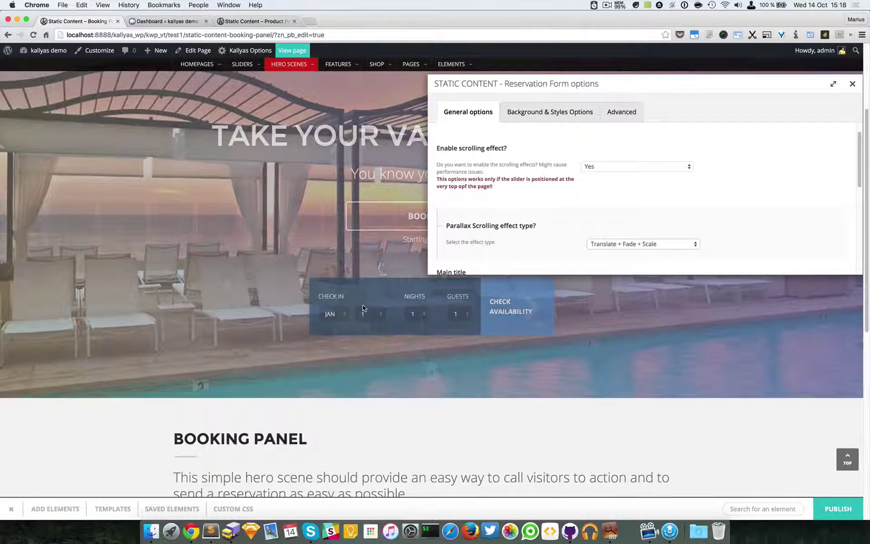
{"action": "scroll", "coordinate": [363, 304], "scroll_direction": "down", "scroll_amount": 3}
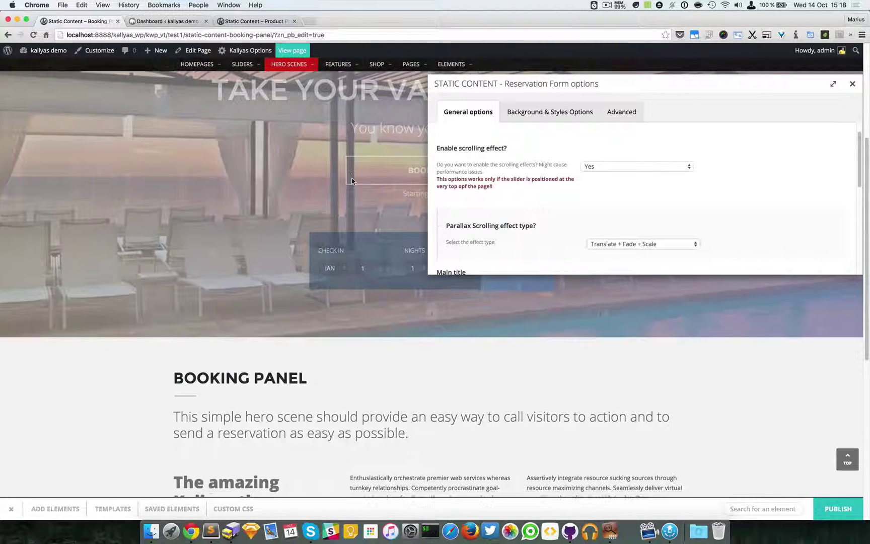
{"action": "scroll", "coordinate": [352, 181], "scroll_direction": "up", "scroll_amount": 1}
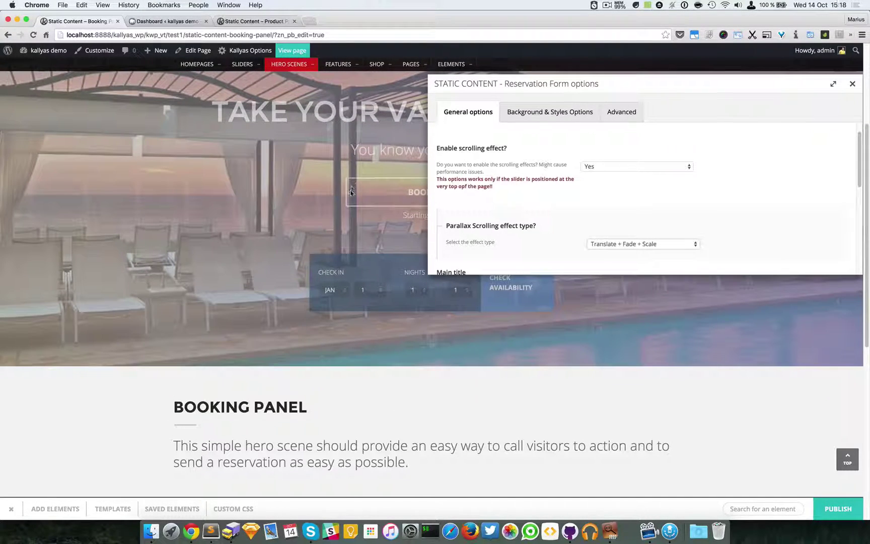
{"action": "scroll", "coordinate": [325, 194], "scroll_direction": "up", "scroll_amount": 1}
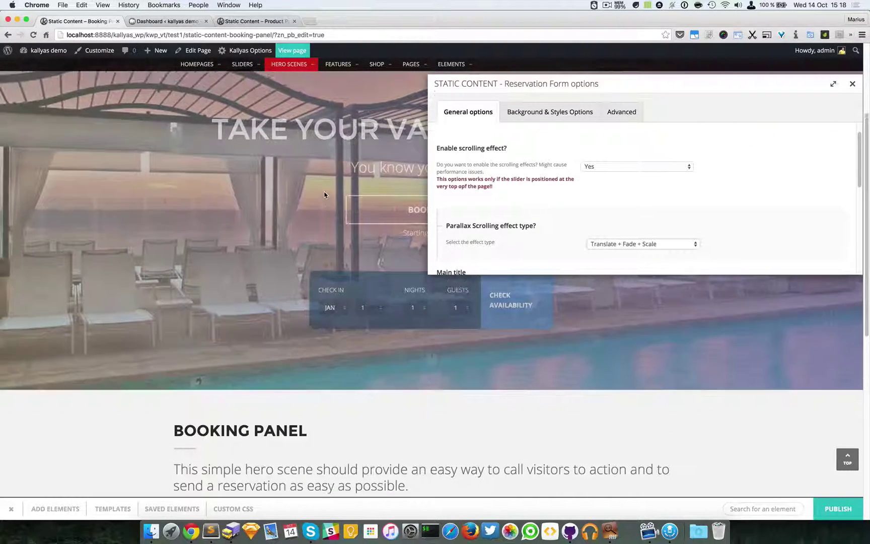
{"action": "scroll", "coordinate": [325, 194], "scroll_direction": "up", "scroll_amount": 4}
{"action": "scroll", "coordinate": [324, 194], "scroll_direction": "down", "scroll_amount": 4}
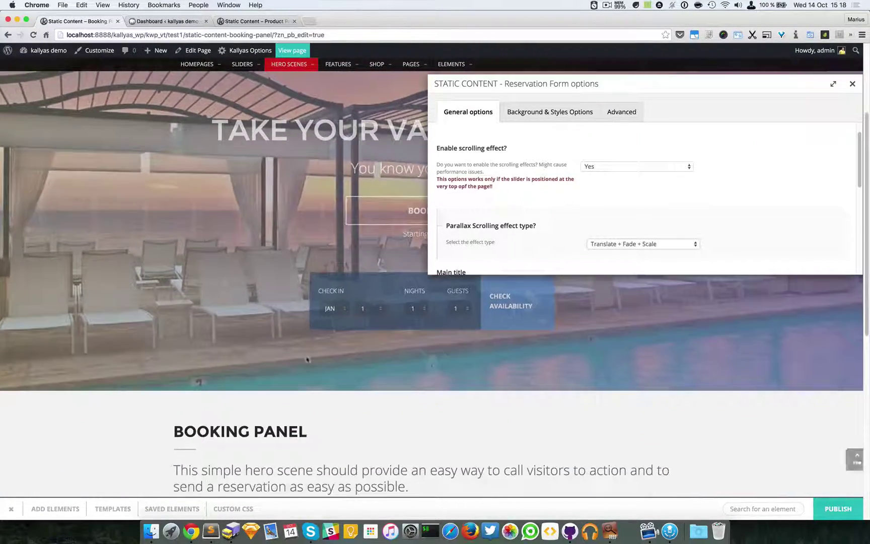
{"action": "scroll", "coordinate": [297, 388], "scroll_direction": "down", "scroll_amount": 2}
{"action": "scroll", "coordinate": [276, 429], "scroll_direction": "up", "scroll_amount": 5}
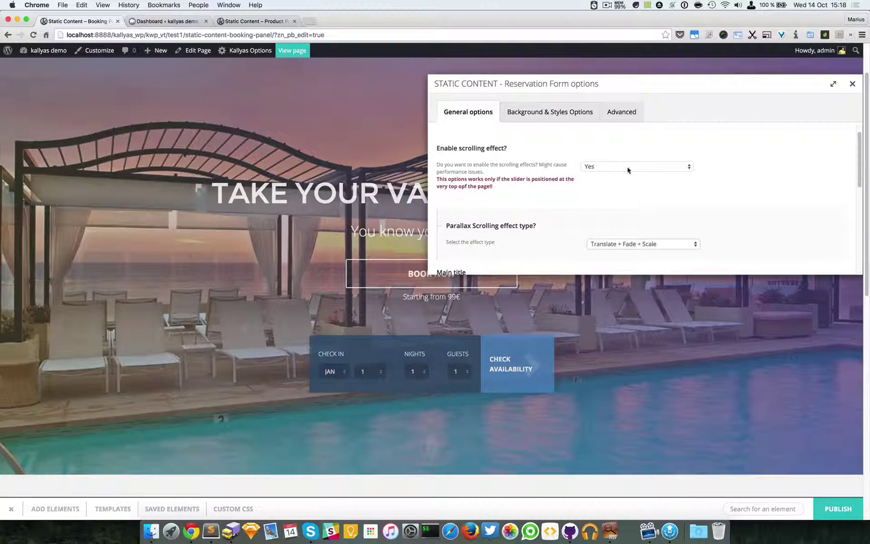
{"action": "left_click", "coordinate": [619, 174]}
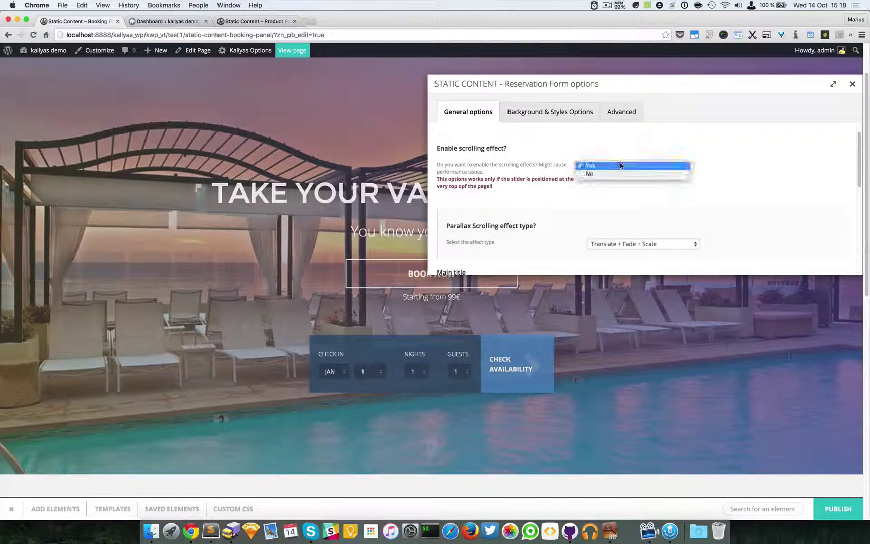
{"action": "left_click", "coordinate": [619, 174]}
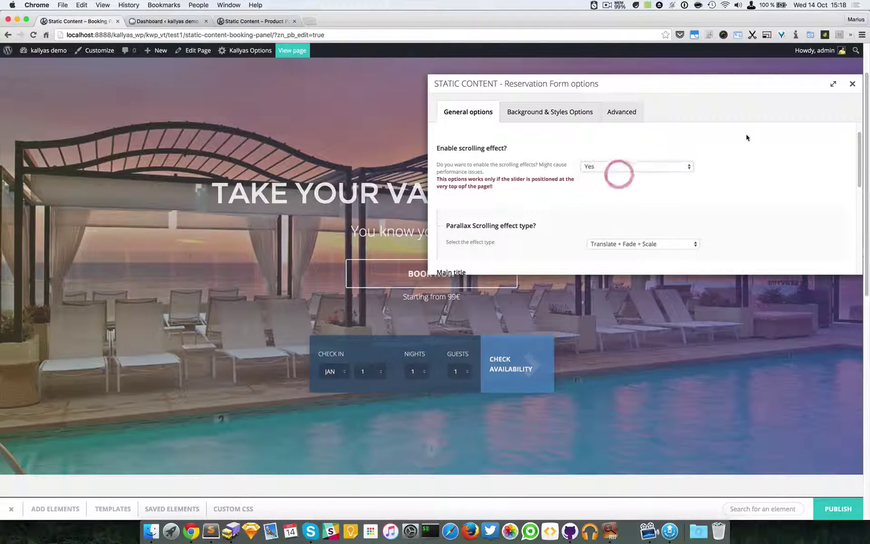
{"action": "left_click", "coordinate": [853, 84]}
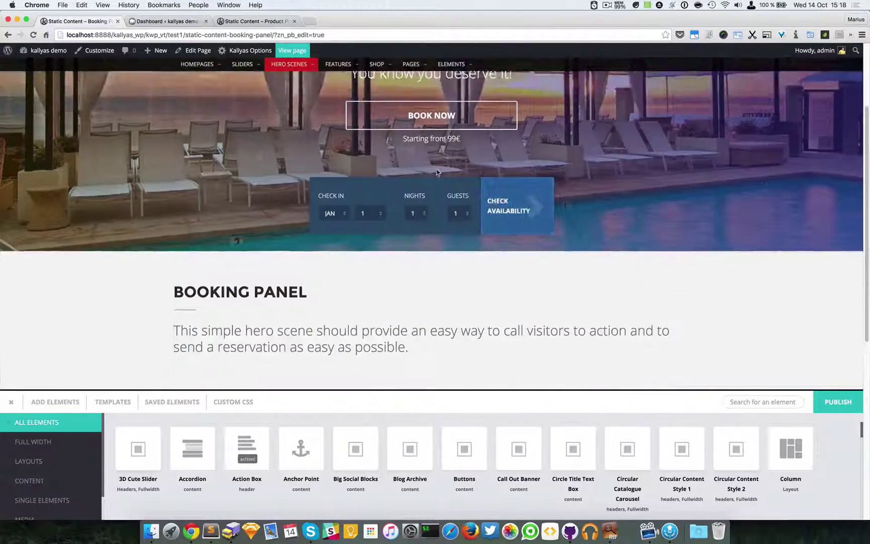
{"action": "scroll", "coordinate": [637, 222], "scroll_direction": "down", "scroll_amount": 1}
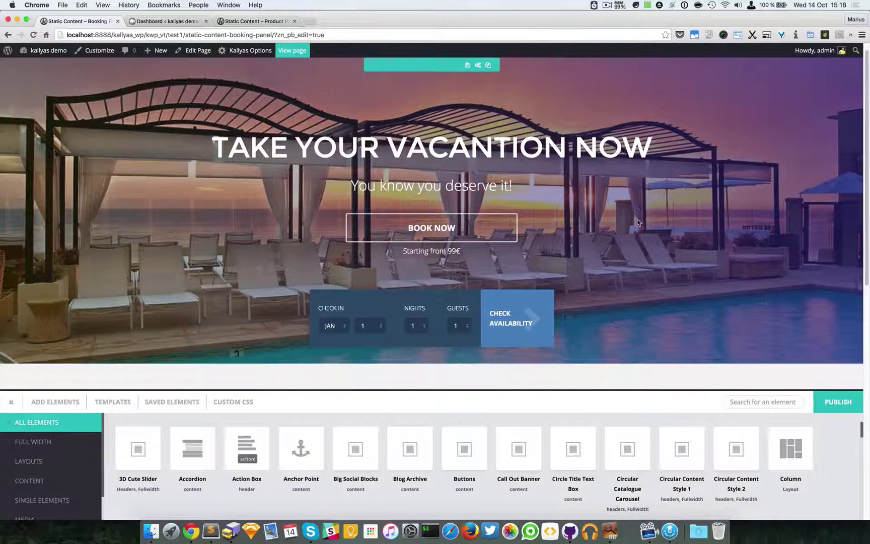
{"action": "scroll", "coordinate": [637, 222], "scroll_direction": "up", "scroll_amount": 1}
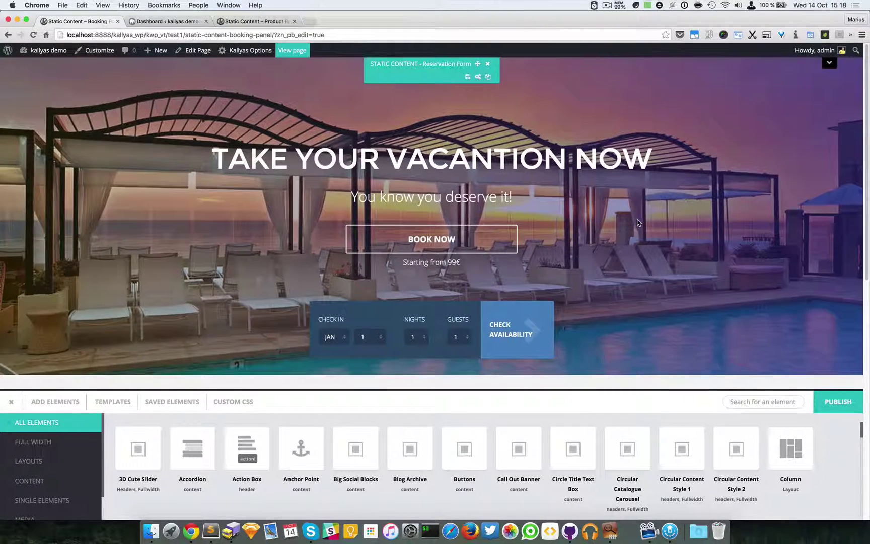
Reopen the Reservation Form options and bring the 'TAKE YOUR VACANTION NOW' main title into view.
{"action": "left_click", "coordinate": [476, 76]}
{"action": "left_click_drag", "start_coordinate": [573, 240], "coordinate": [671, 308]}
{"action": "scroll", "coordinate": [613, 391], "scroll_direction": "down", "scroll_amount": 5}
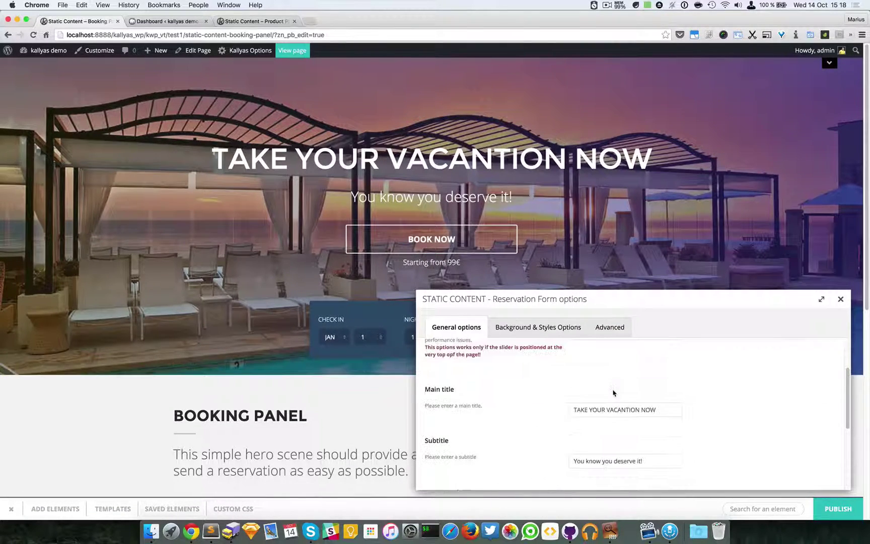
{"action": "scroll", "coordinate": [612, 398], "scroll_direction": "up", "scroll_amount": 4}
{"action": "scroll", "coordinate": [611, 400], "scroll_direction": "down", "scroll_amount": 1}
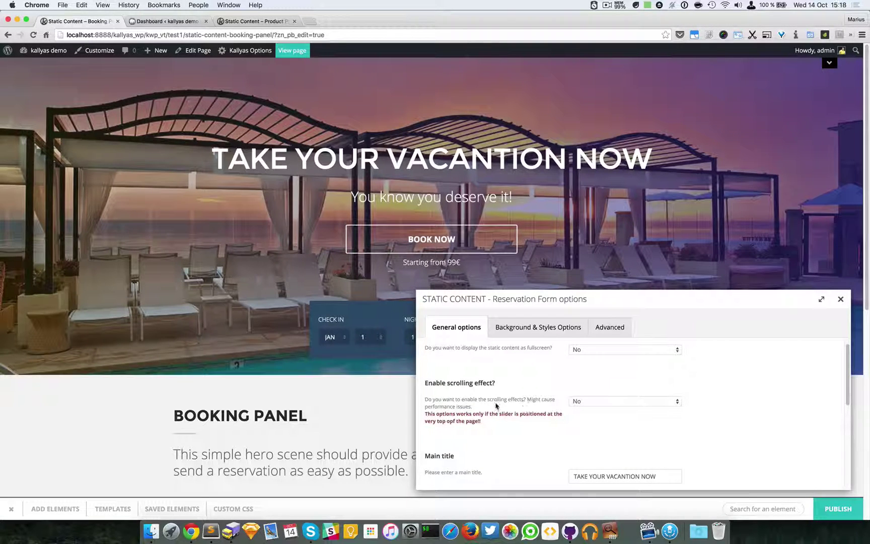
{"action": "scroll", "coordinate": [500, 413], "scroll_direction": "down", "scroll_amount": 4}
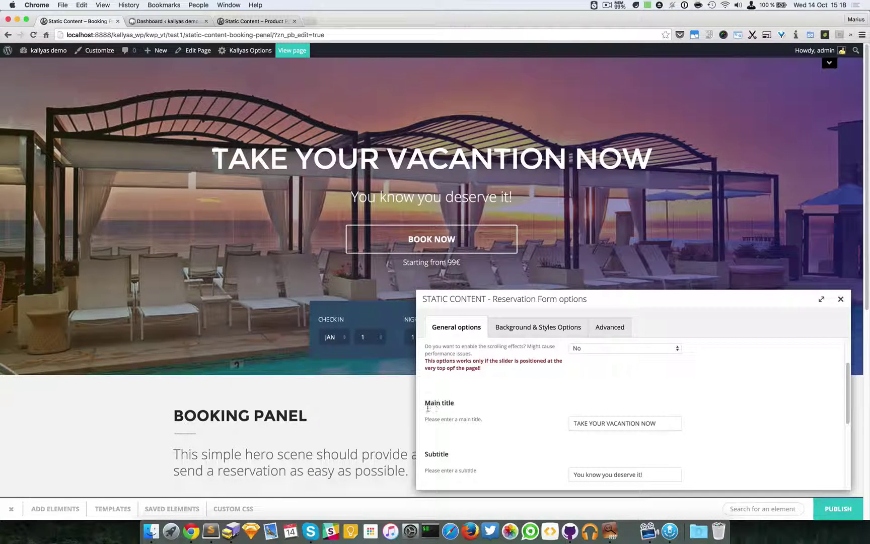
{"action": "scroll", "coordinate": [509, 402], "scroll_direction": "down", "scroll_amount": 1}
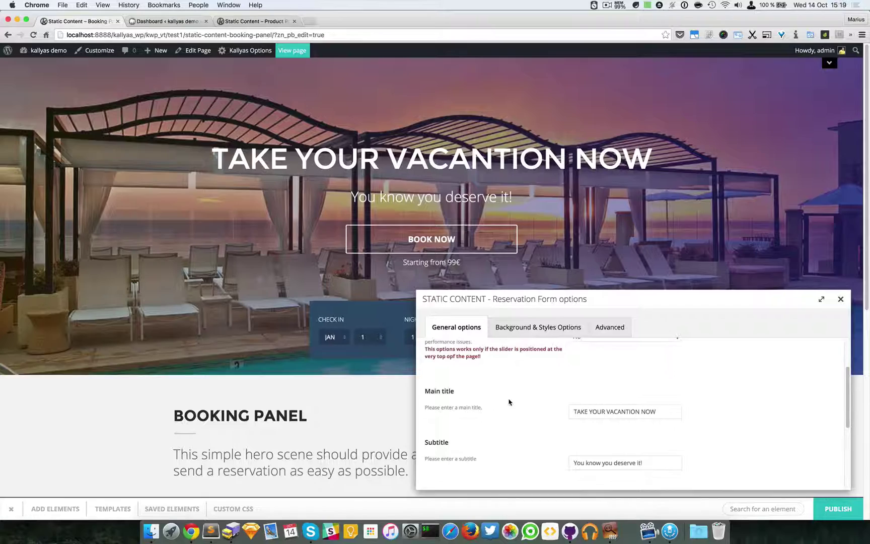
{"action": "left_click_drag", "start_coordinate": [520, 302], "coordinate": [523, 307]}
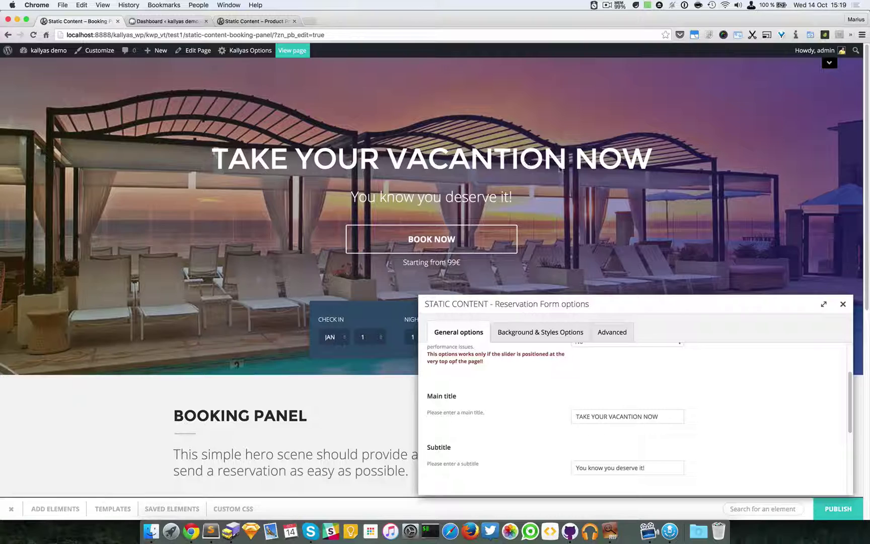
Insert an opening fw-thin span tag before TAKE in the Main title.
{"action": "triple_click", "coordinate": [638, 417]}
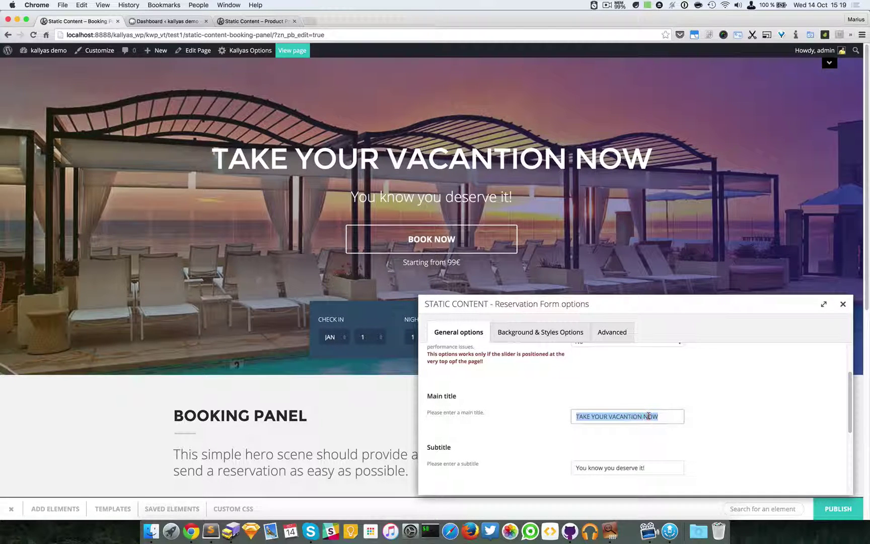
{"action": "double_click", "coordinate": [650, 417]}
{"action": "left_click_drag", "start_coordinate": [576, 414], "coordinate": [673, 415]}
{"action": "left_click", "coordinate": [672, 415]}
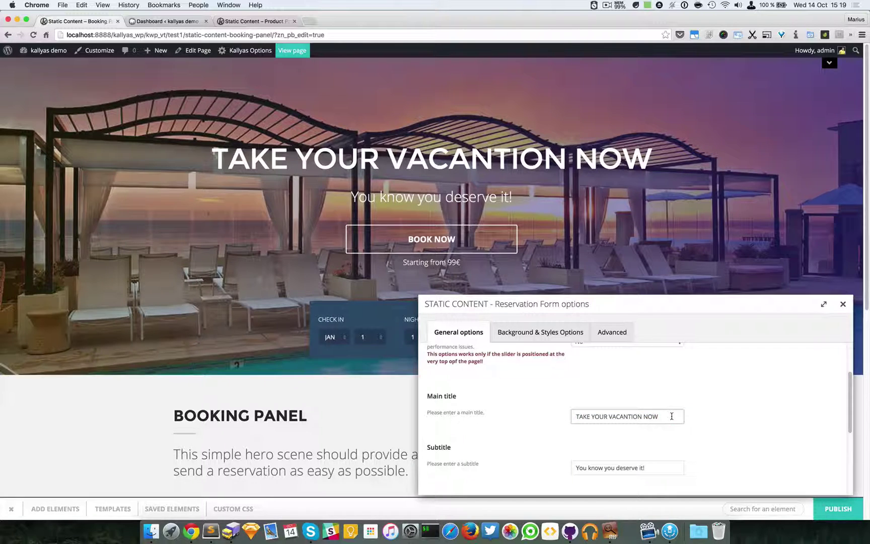
{"action": "left_click_drag", "start_coordinate": [672, 416], "coordinate": [570, 412]}
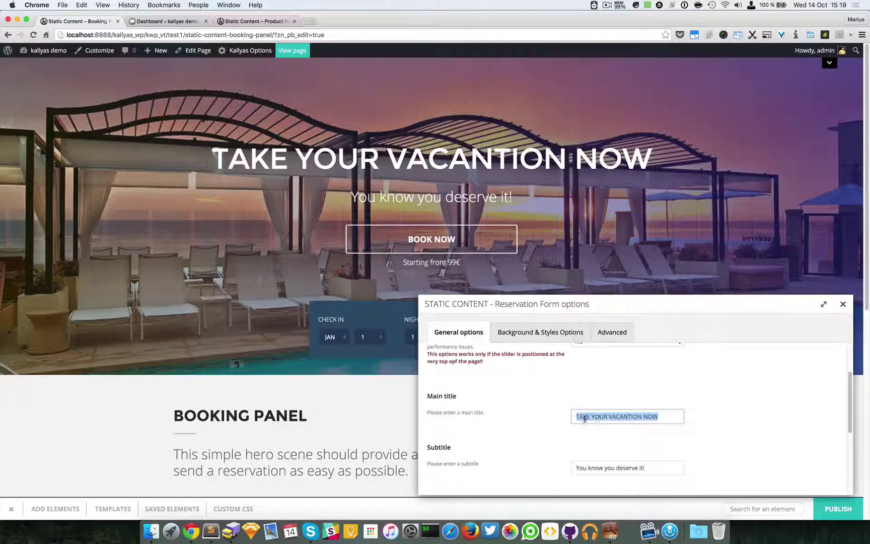
{"action": "double_click", "coordinate": [583, 417]}
{"action": "left_click", "coordinate": [672, 411]}
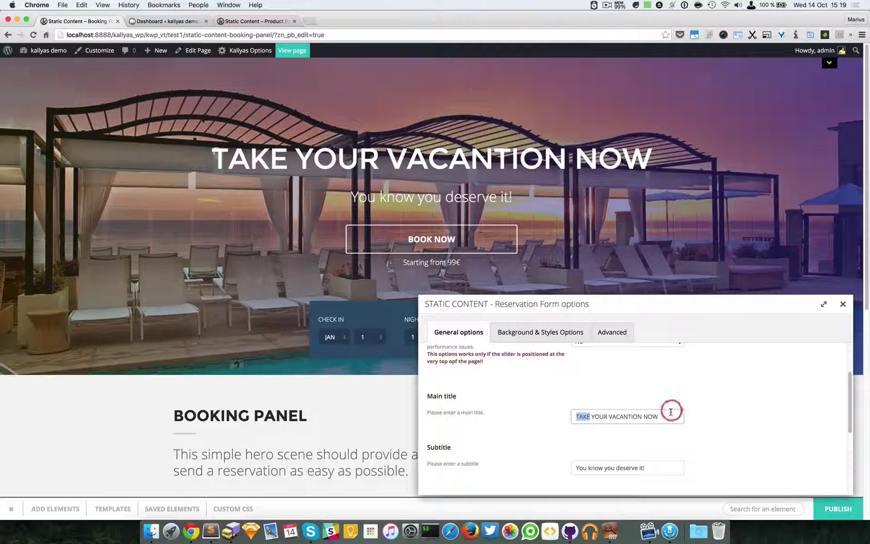
{"action": "left_click", "coordinate": [670, 413]}
{"action": "left_click", "coordinate": [664, 418]}
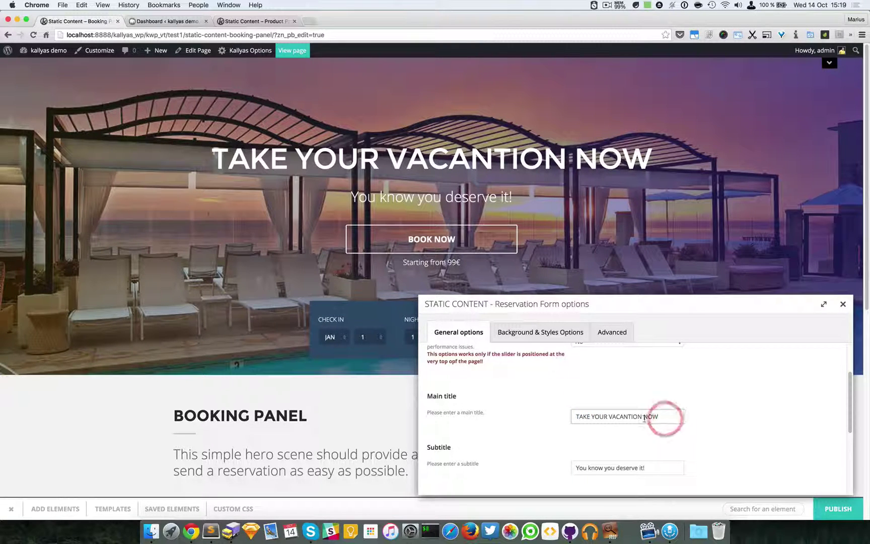
{"action": "left_click", "coordinate": [576, 416]}
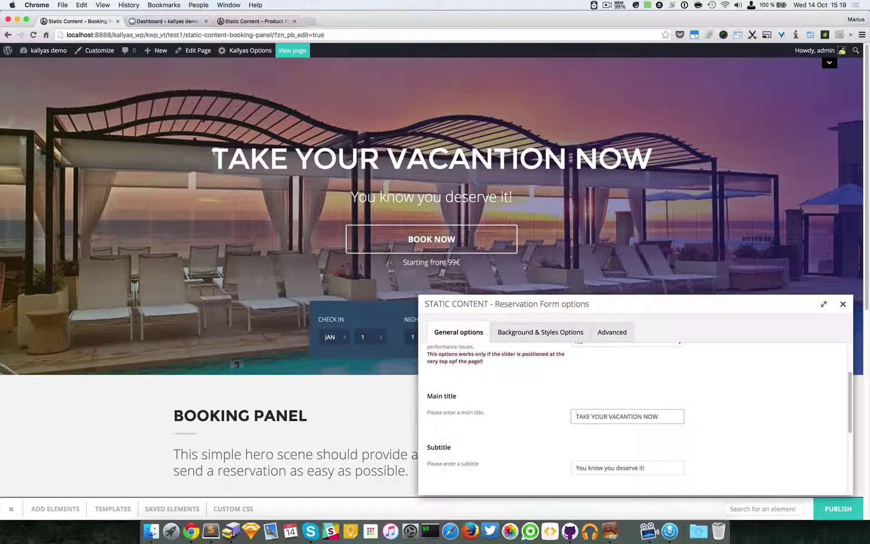
{"action": "type", "text": "<>"}
{"action": "type", "text": "span"}
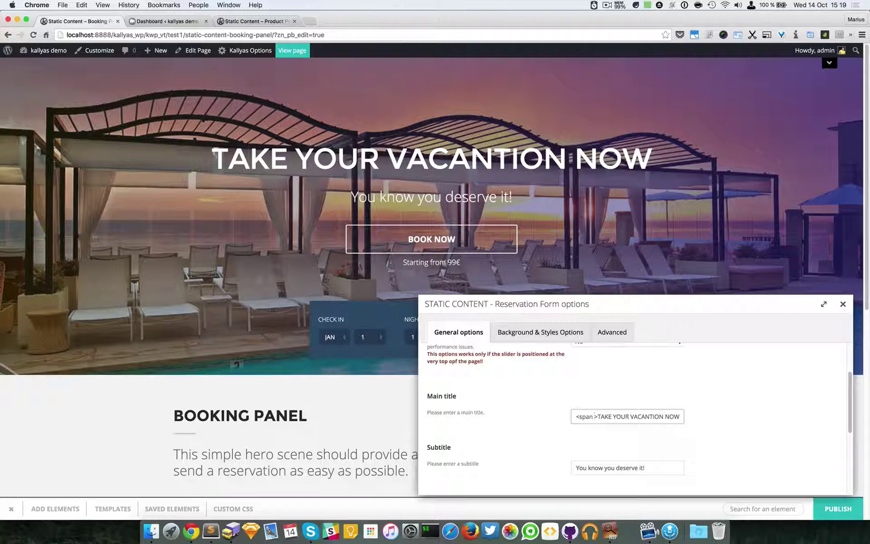
{"action": "key", "text": "BackSpace"}
{"action": "key", "text": "BackSpace"}
{"action": "key", "text": "BackSpace"}
{"action": "key", "text": "BackSpace"}
{"action": "key", "text": "BackSpace"}
{"action": "key", "text": "BackSpace"}
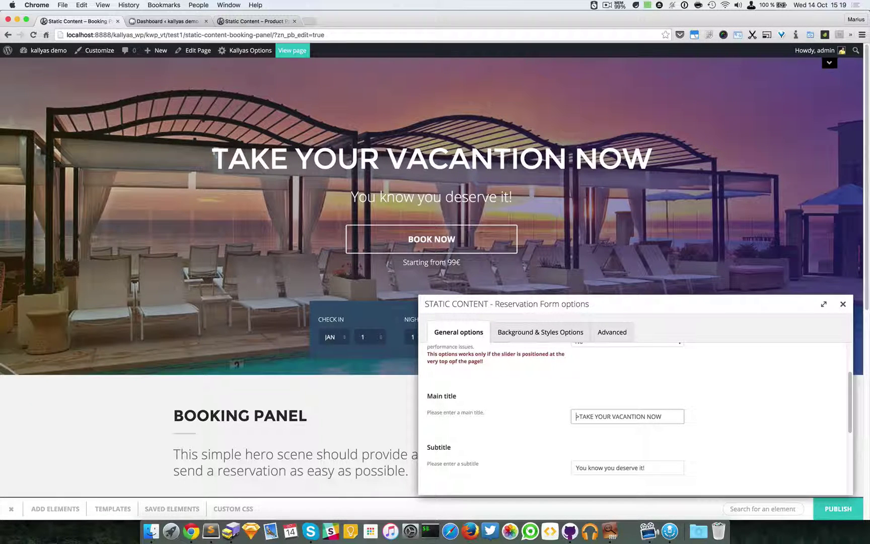
{"action": "key", "text": "Delete"}
{"action": "type", "text": "<span>"}
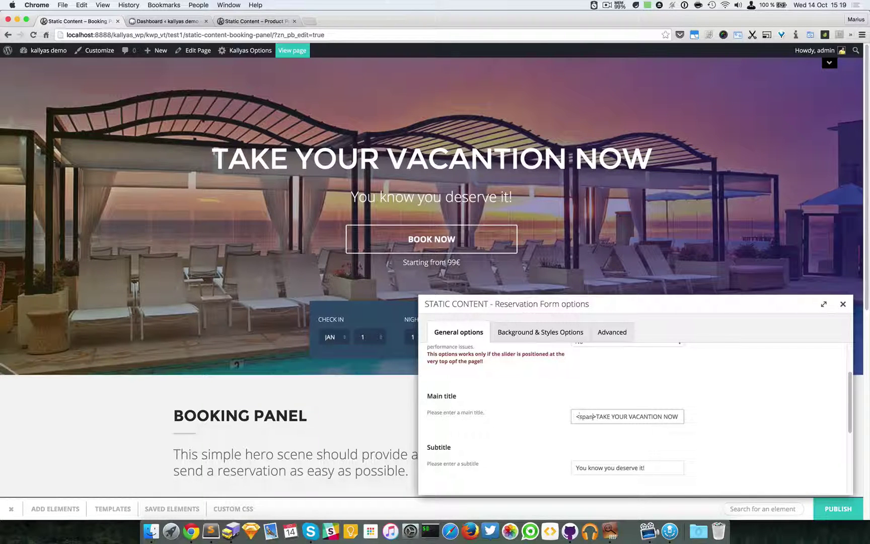
{"action": "type", "text": " class=\"\""}
{"action": "type", "text": "fw-th"}
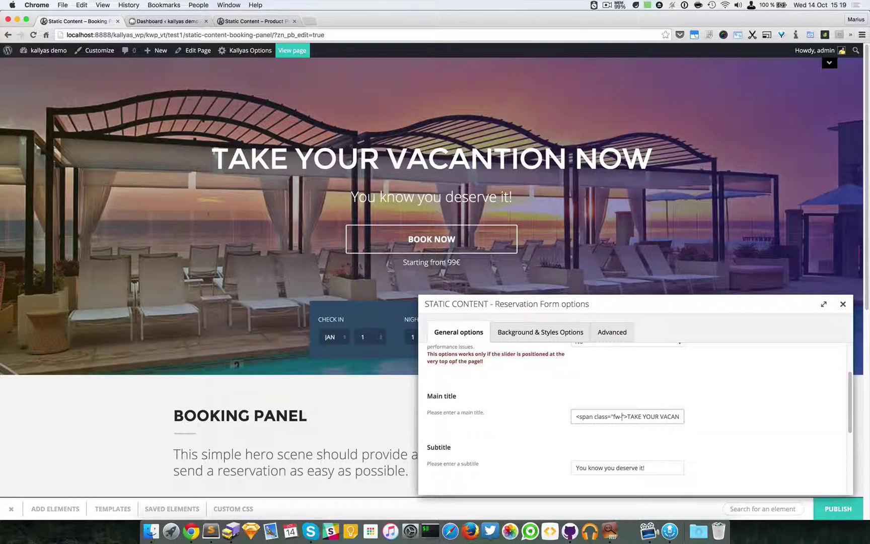
{"action": "type", "text": "in"}
Add the closing </span> after YOUR and close the options to apply the title.
{"action": "left_click", "coordinate": [673, 416]}
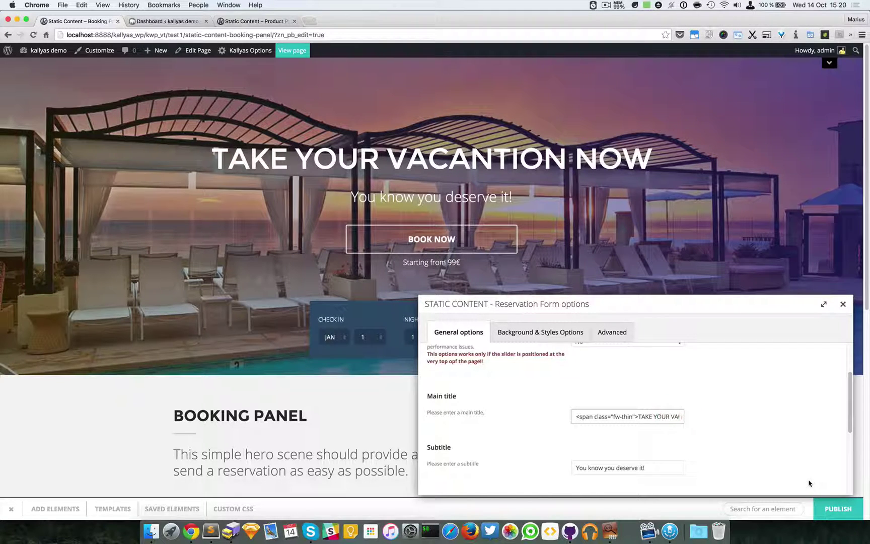
{"action": "type", "text": "</span"}
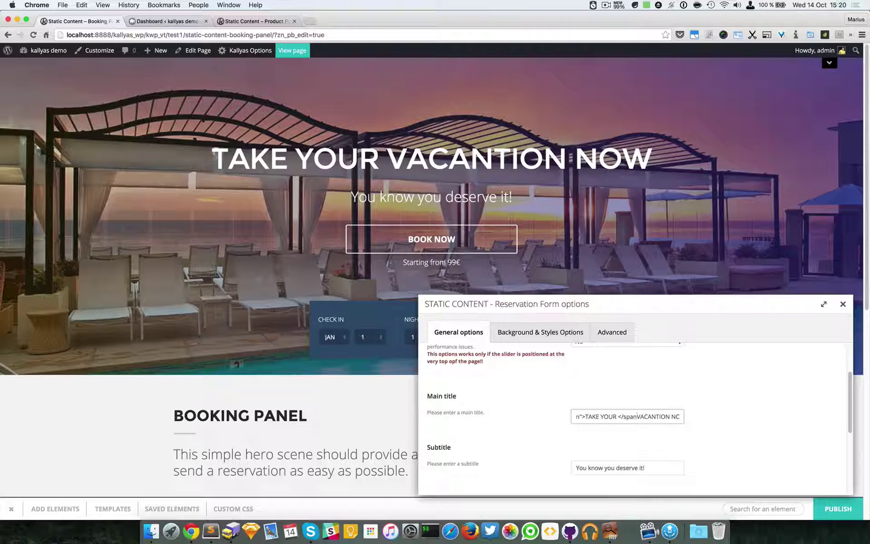
{"action": "type", "text": ">"}
{"action": "left_click", "coordinate": [842, 306]}
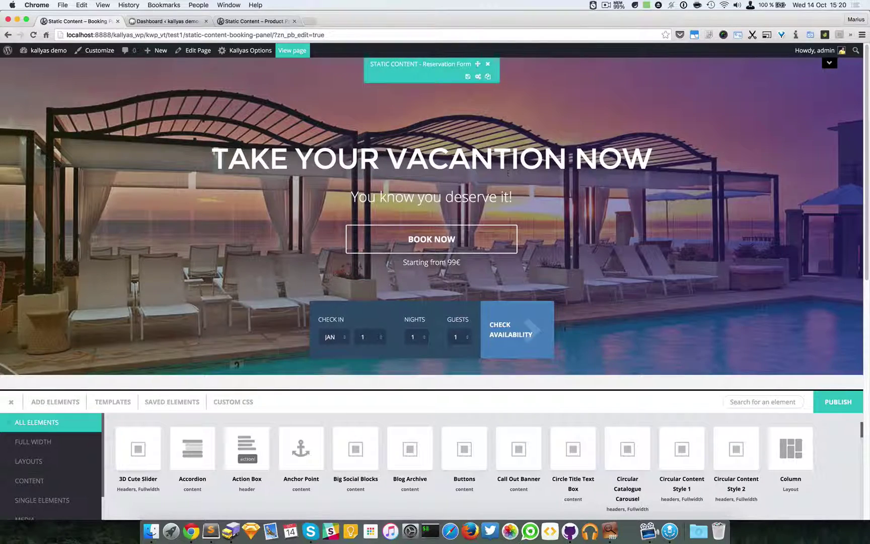
Inspect the hero title in DevTools and select the h2.static-content__title node to review its font rules.
{"action": "right_click", "coordinate": [306, 162]}
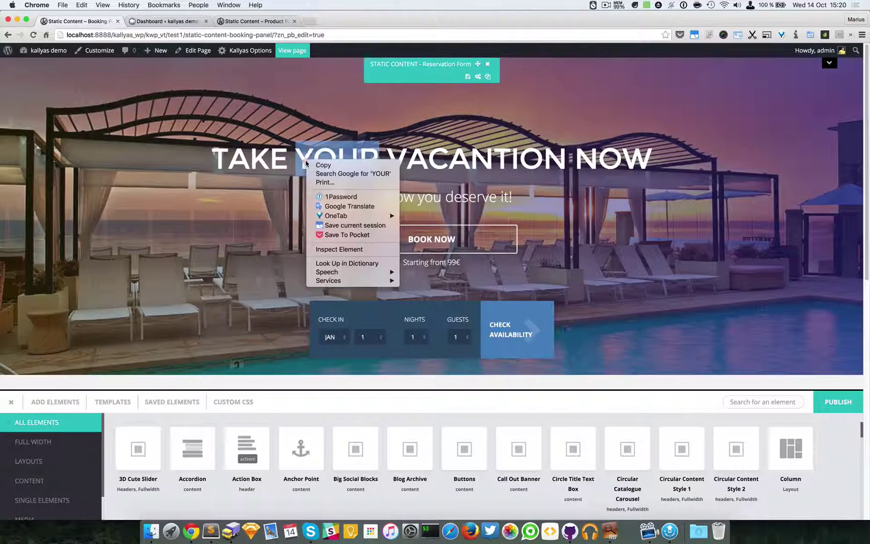
{"action": "left_click", "coordinate": [332, 249]}
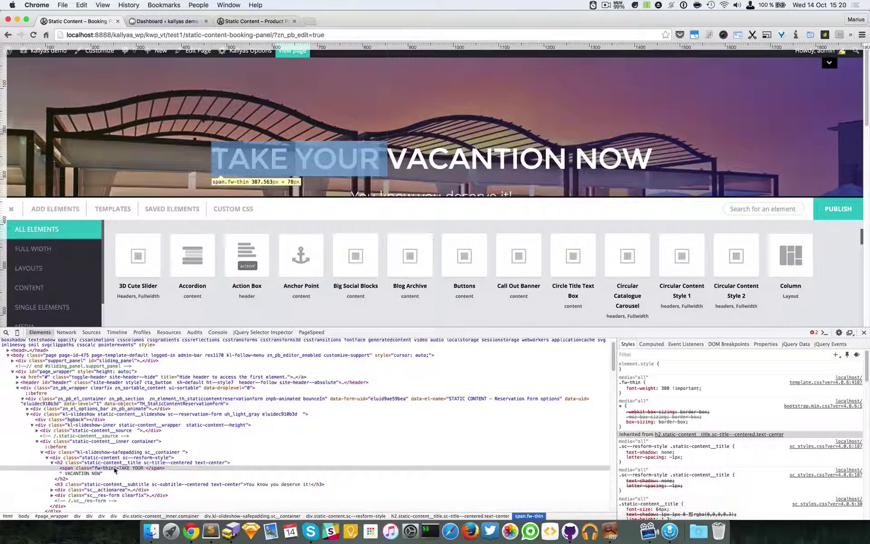
{"action": "left_click", "coordinate": [115, 469]}
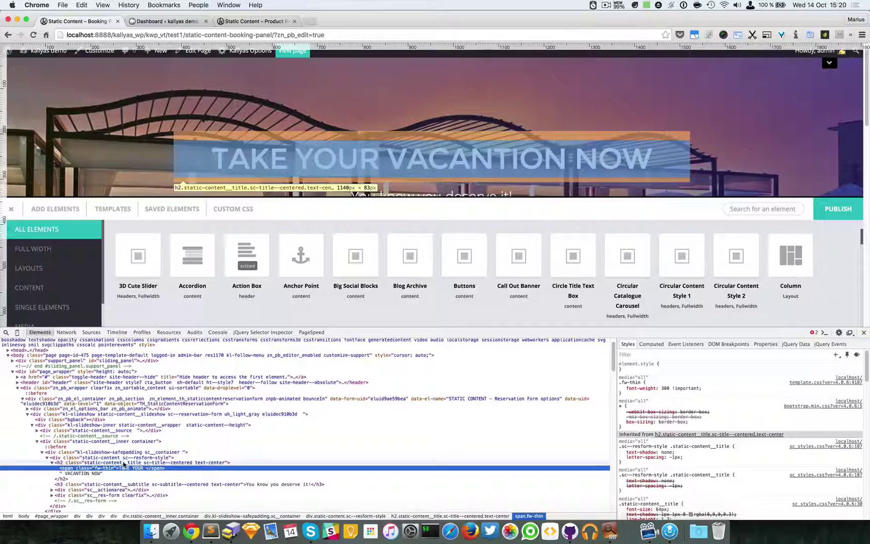
{"action": "left_click", "coordinate": [124, 464]}
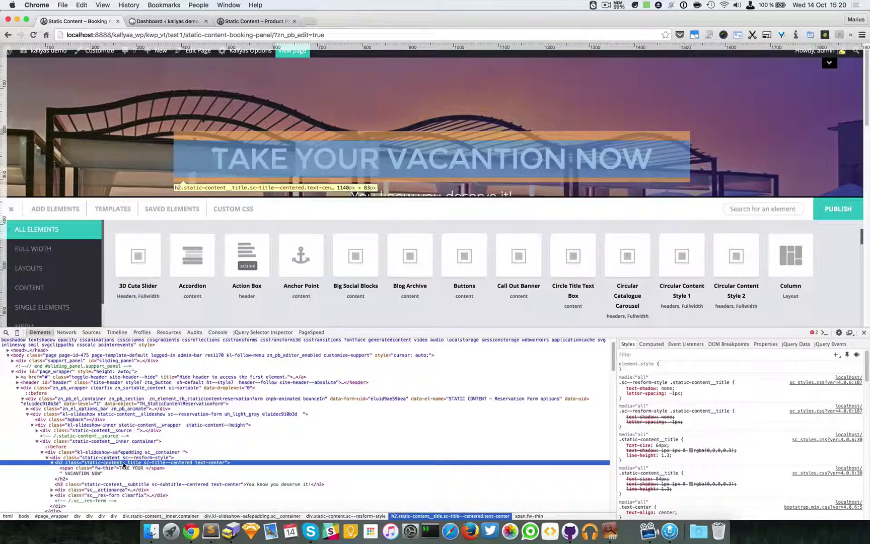
{"action": "scroll", "coordinate": [697, 452], "scroll_direction": "down", "scroll_amount": 2}
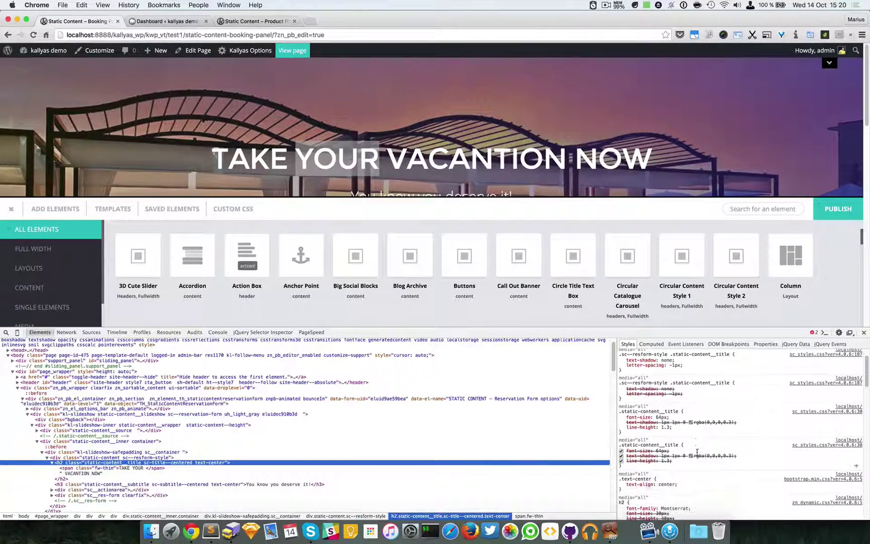
{"action": "scroll", "coordinate": [683, 508], "scroll_direction": "down", "scroll_amount": 2}
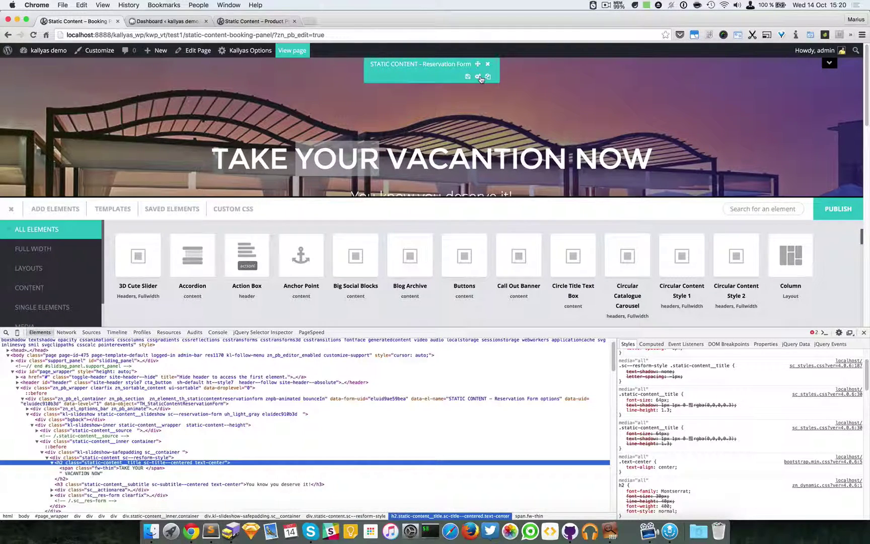
Change the Main title span class from fw-thin to fw-bold, then close the options and DevTools.
{"action": "left_click", "coordinate": [479, 77]}
{"action": "scroll", "coordinate": [406, 191], "scroll_direction": "down", "scroll_amount": 5}
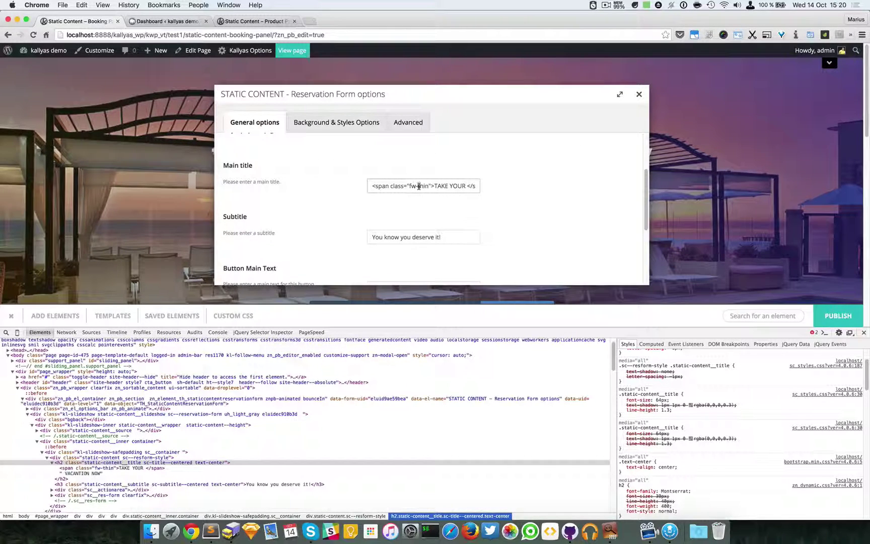
{"action": "double_click", "coordinate": [425, 186]}
{"action": "type", "text": "bold"}
{"action": "left_click", "coordinate": [640, 94]}
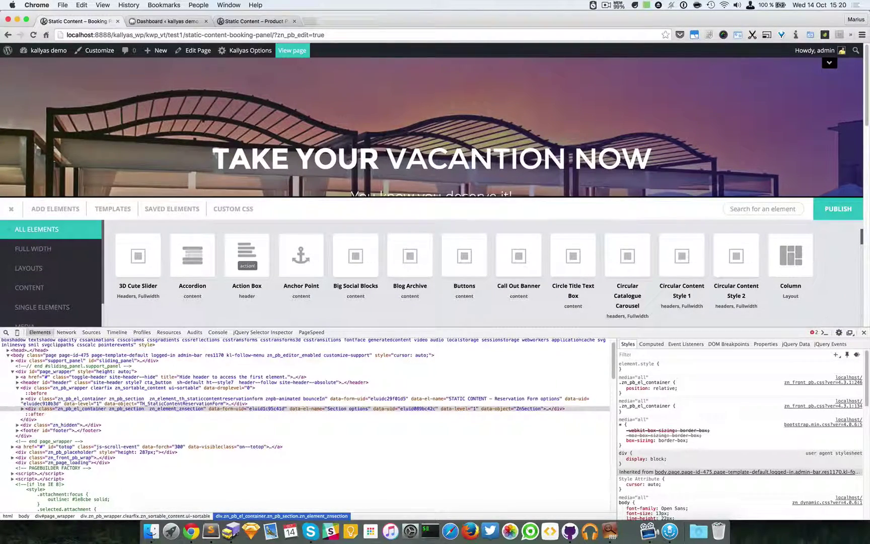
{"action": "left_click", "coordinate": [865, 334]}
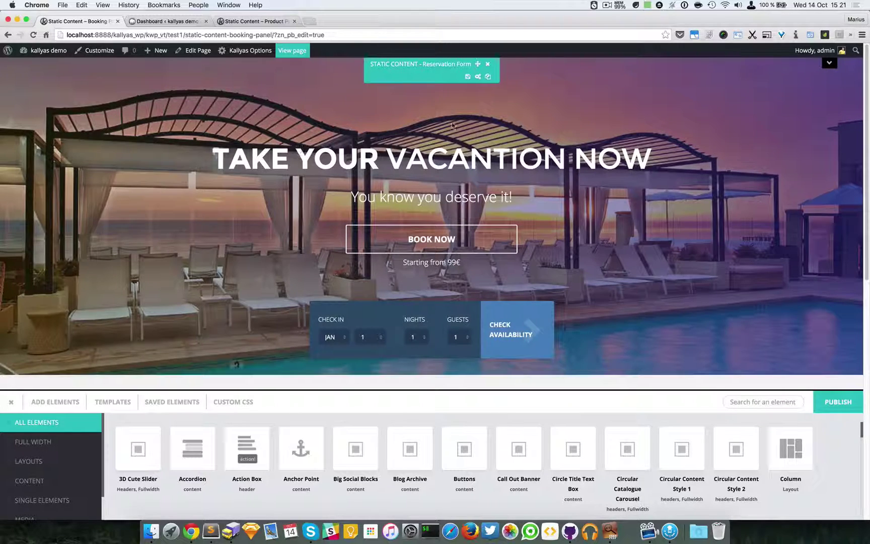
Reopen the Reservation Form options, move the window aside, and scroll through the General settings.
{"action": "left_click", "coordinate": [478, 76]}
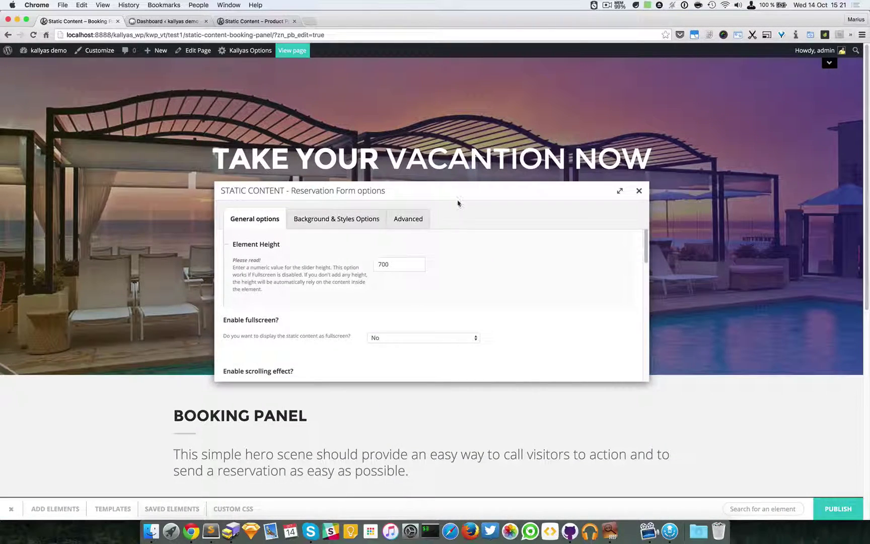
{"action": "left_click_drag", "start_coordinate": [457, 194], "coordinate": [623, 256]}
{"action": "scroll", "coordinate": [627, 263], "scroll_direction": "down", "scroll_amount": 1}
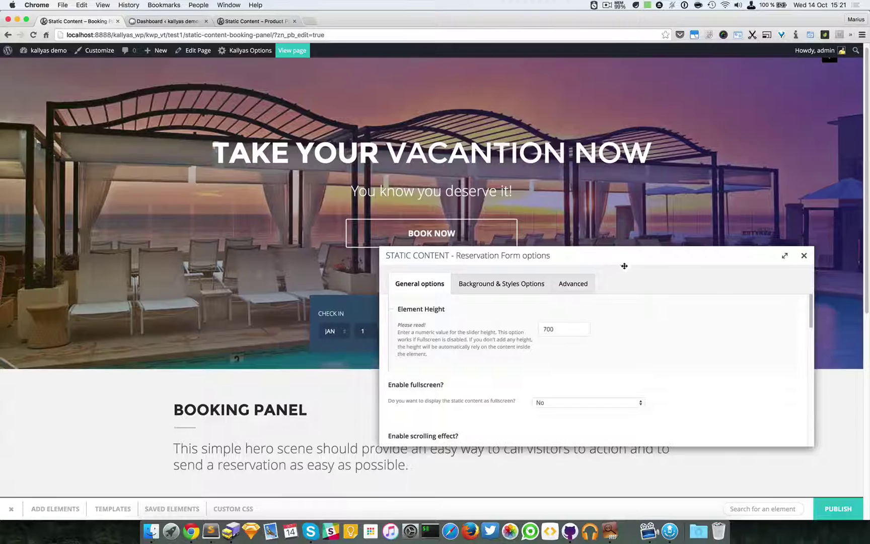
{"action": "scroll", "coordinate": [655, 418], "scroll_direction": "down", "scroll_amount": 5}
{"action": "scroll", "coordinate": [646, 400], "scroll_direction": "down", "scroll_amount": 3}
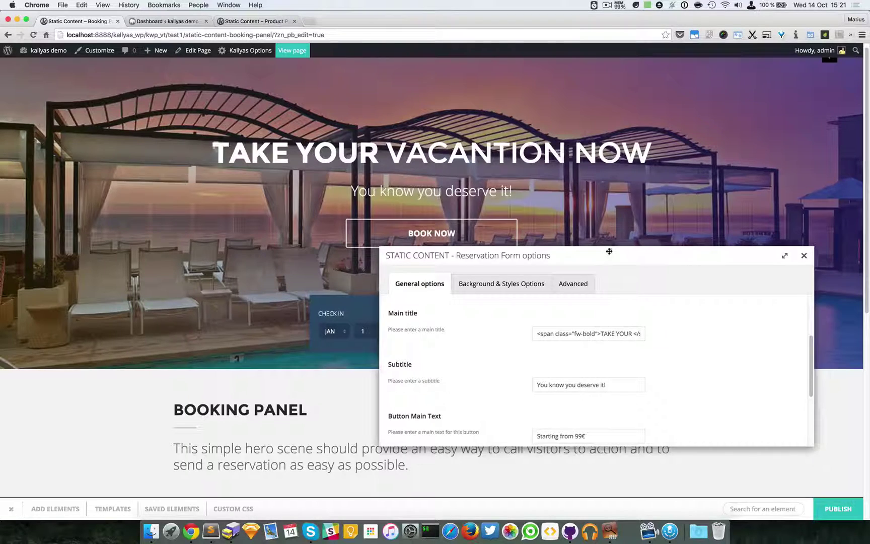
{"action": "left_click_drag", "start_coordinate": [609, 252], "coordinate": [654, 270]}
{"action": "scroll", "coordinate": [528, 382], "scroll_direction": "down", "scroll_amount": 1}
{"action": "scroll", "coordinate": [529, 383], "scroll_direction": "down", "scroll_amount": 2}
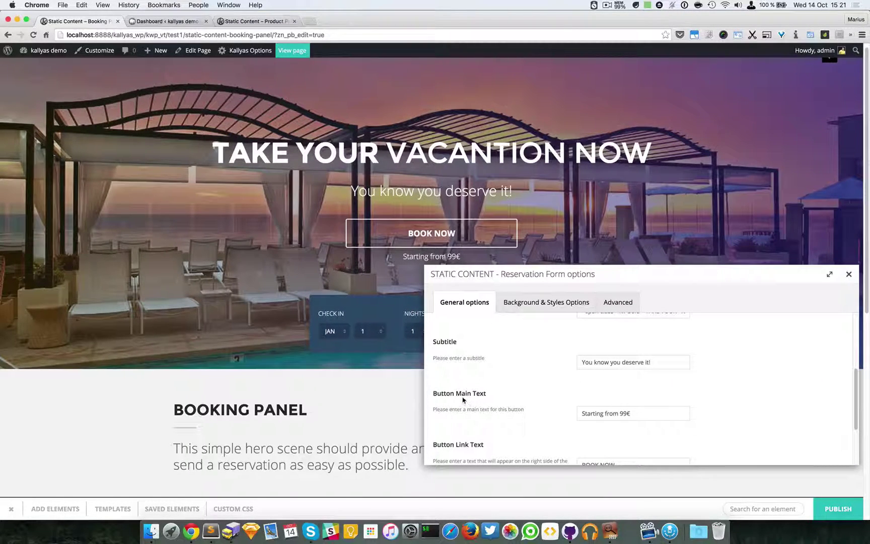
{"action": "scroll", "coordinate": [556, 396], "scroll_direction": "down", "scroll_amount": 1}
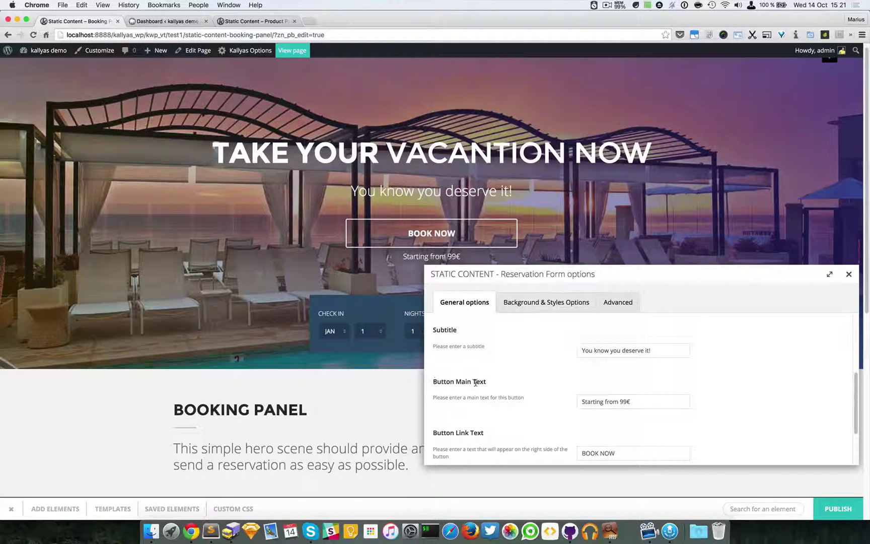
{"action": "left_click_drag", "start_coordinate": [509, 274], "coordinate": [514, 302]}
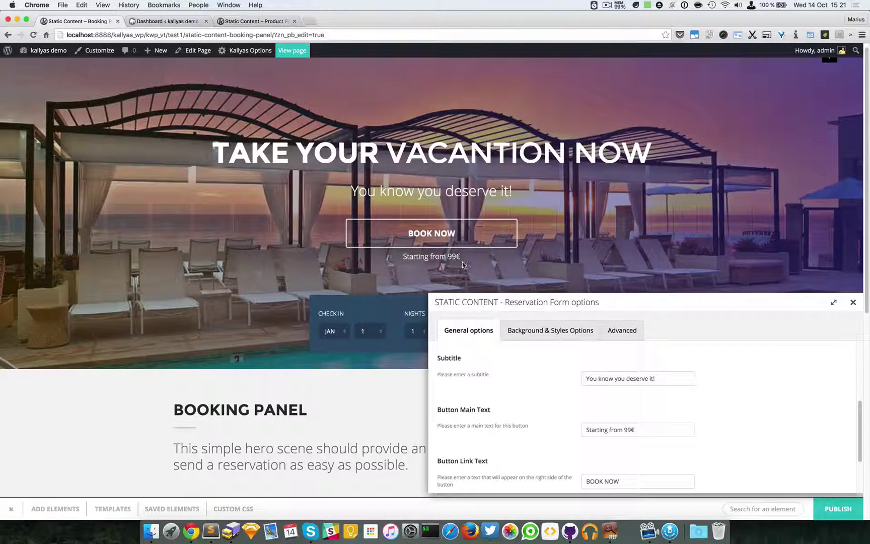
Review the 'Starting from 99€' button text and the button link's target and Title fields.
{"action": "left_click_drag", "start_coordinate": [590, 431], "coordinate": [645, 430]}
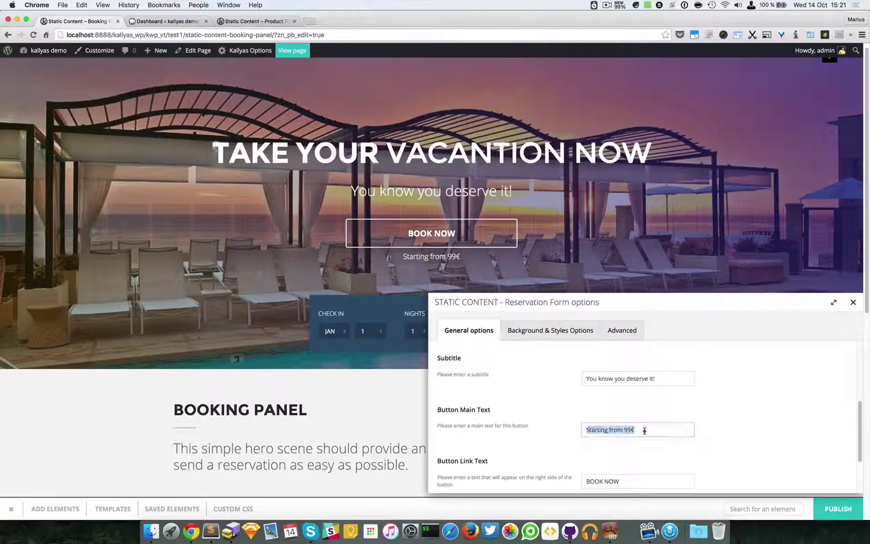
{"action": "left_click", "coordinate": [641, 430]}
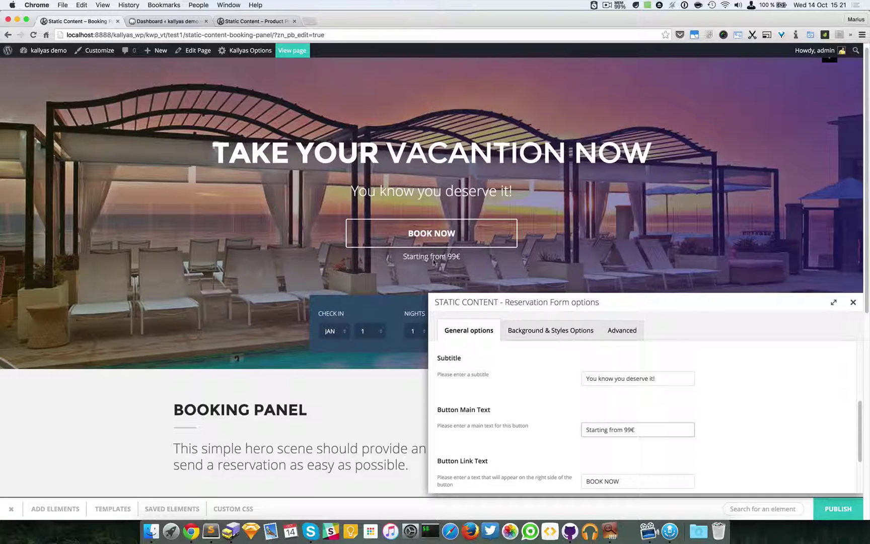
{"action": "scroll", "coordinate": [559, 434], "scroll_direction": "down", "scroll_amount": 3}
{"action": "scroll", "coordinate": [555, 433], "scroll_direction": "down", "scroll_amount": 5}
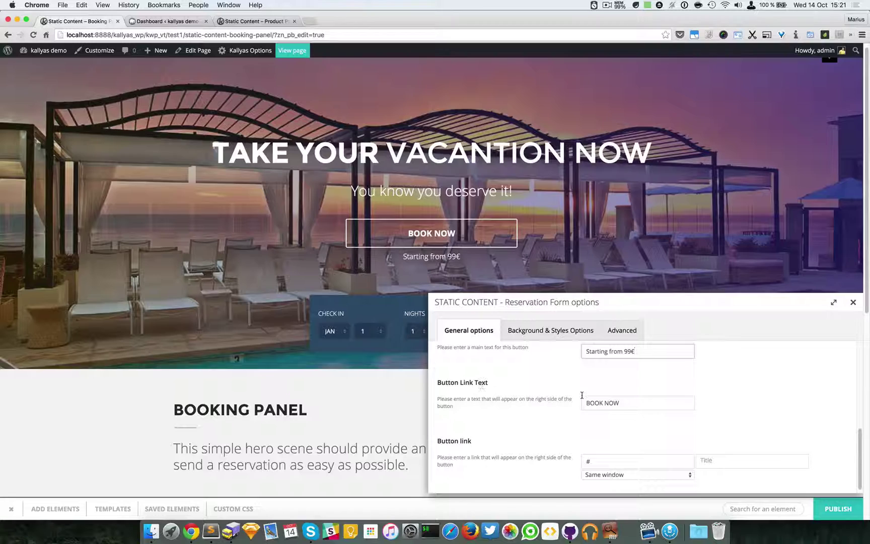
{"action": "scroll", "coordinate": [633, 435], "scroll_direction": "down", "scroll_amount": 1}
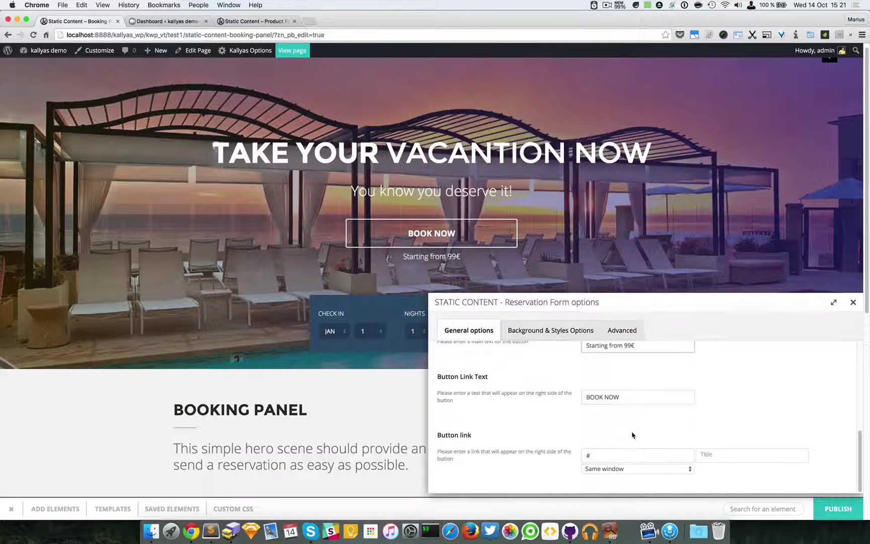
{"action": "left_click", "coordinate": [629, 468]}
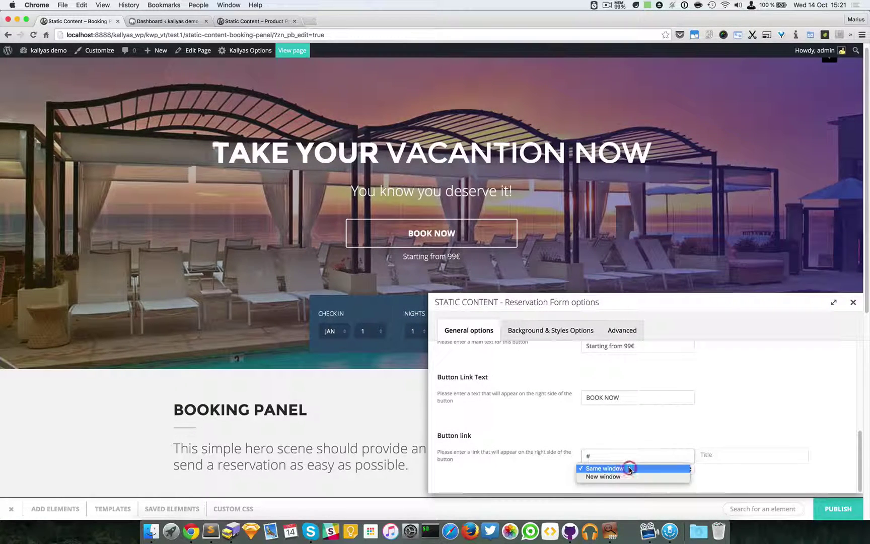
{"action": "left_click", "coordinate": [758, 472]}
{"action": "left_click", "coordinate": [750, 457]}
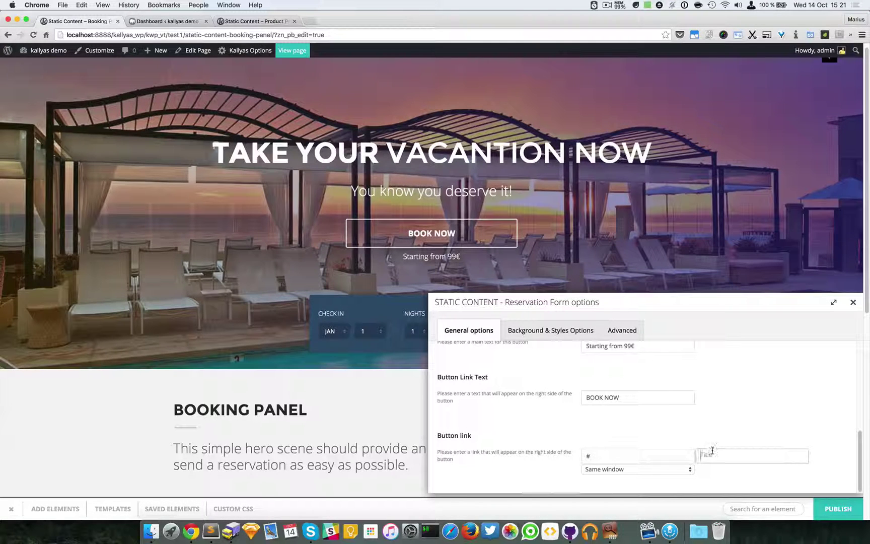
{"action": "scroll", "coordinate": [501, 411], "scroll_direction": "up", "scroll_amount": 10}
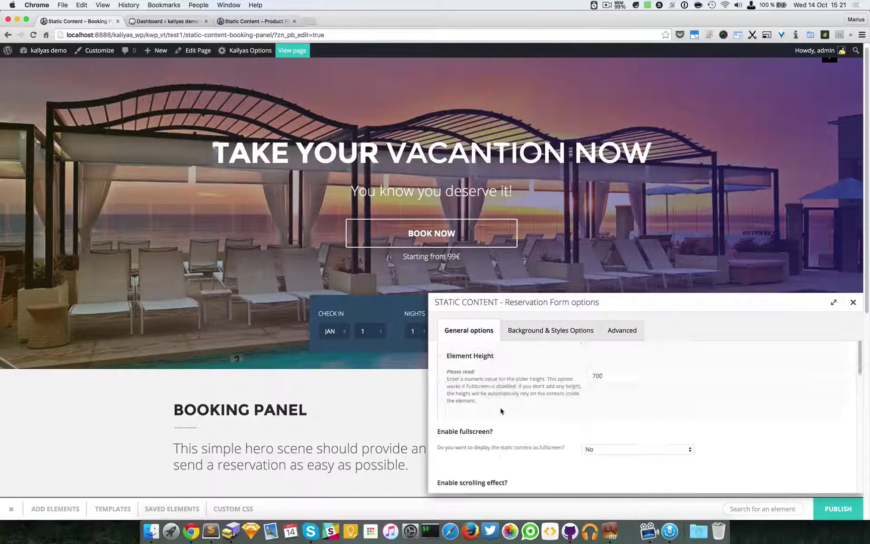
{"action": "scroll", "coordinate": [501, 411], "scroll_direction": "down", "scroll_amount": 10}
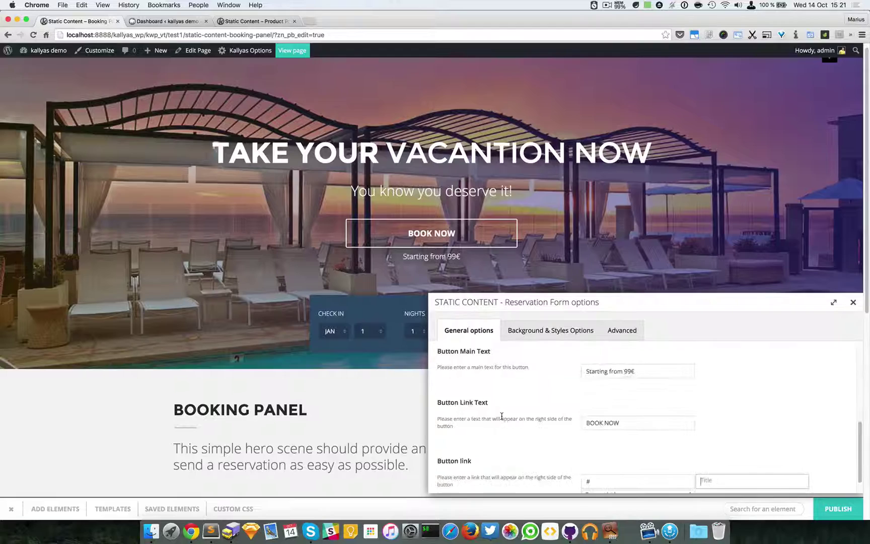
{"action": "scroll", "coordinate": [481, 378], "scroll_direction": "up", "scroll_amount": 10}
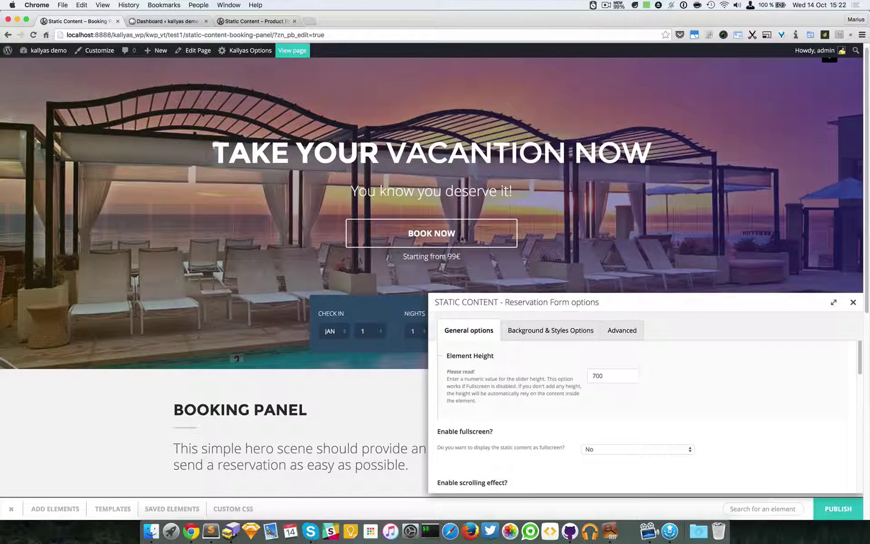
{"action": "left_click_drag", "start_coordinate": [574, 306], "coordinate": [559, 402]}
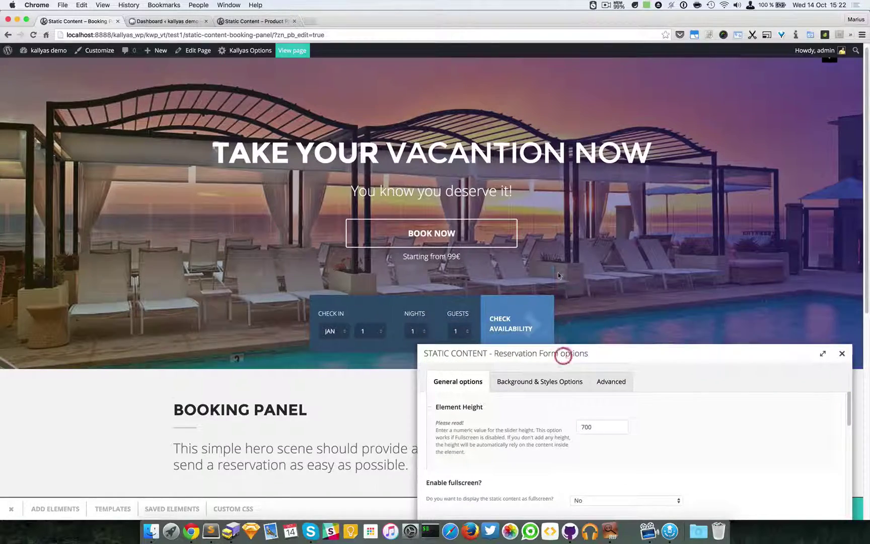
{"action": "scroll", "coordinate": [558, 299], "scroll_direction": "down", "scroll_amount": 3}
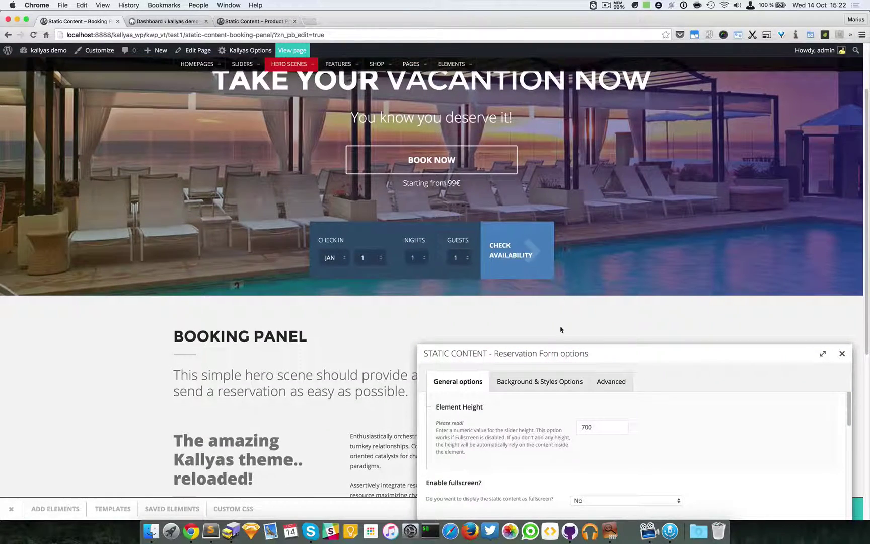
{"action": "left_click_drag", "start_coordinate": [562, 347], "coordinate": [549, 295]}
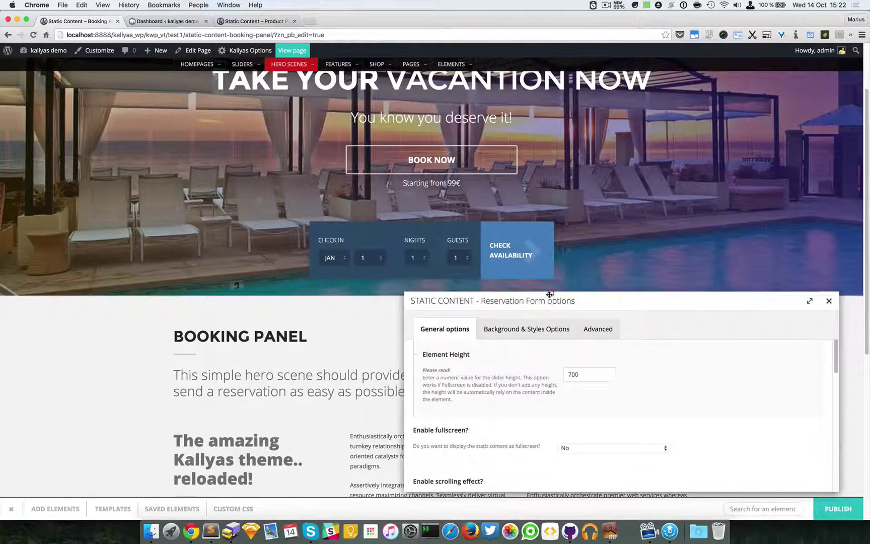
{"action": "scroll", "coordinate": [562, 264], "scroll_direction": "up", "scroll_amount": 1}
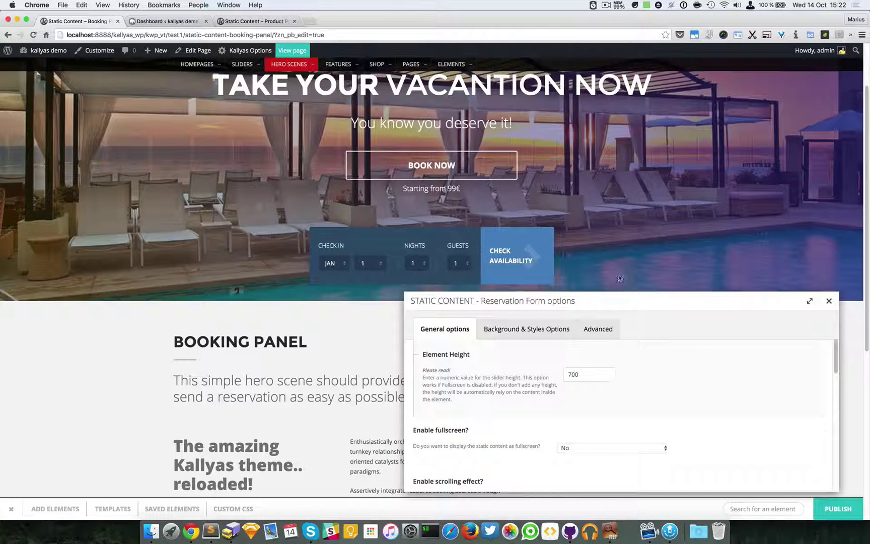
{"action": "left_click", "coordinate": [610, 333]}
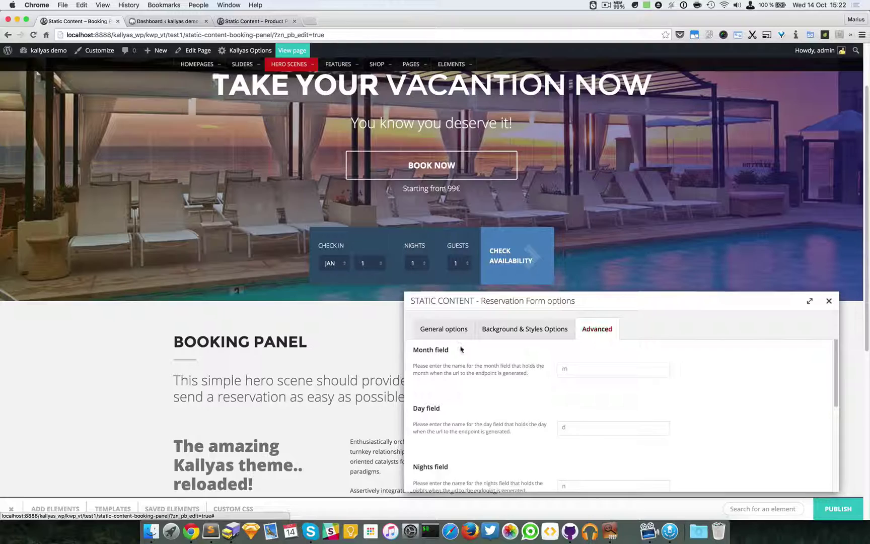
{"action": "scroll", "coordinate": [437, 364], "scroll_direction": "down", "scroll_amount": 5}
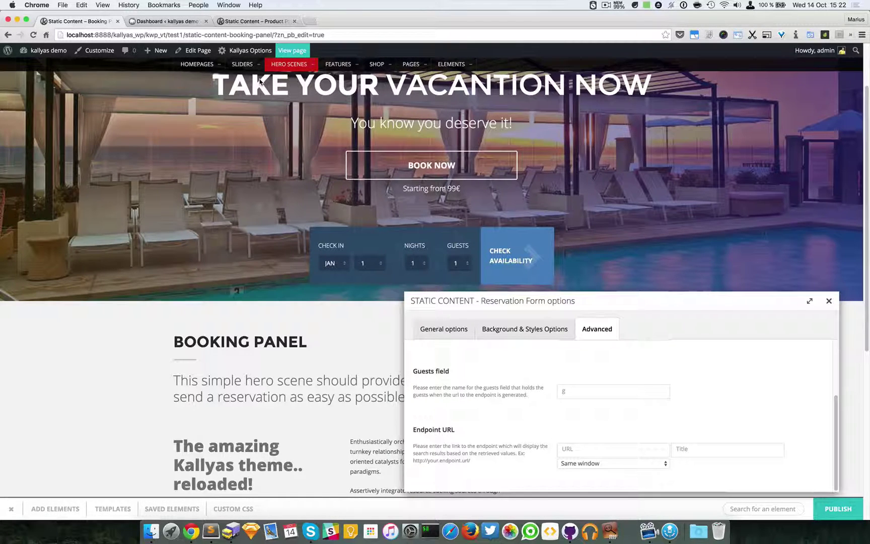
{"action": "scroll", "coordinate": [468, 382], "scroll_direction": "up", "scroll_amount": 3}
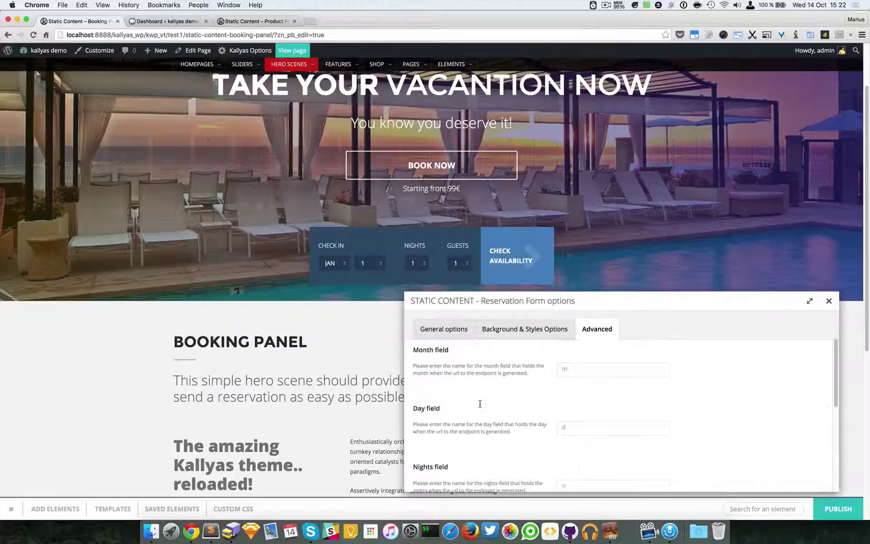
{"action": "scroll", "coordinate": [508, 389], "scroll_direction": "down", "scroll_amount": 3}
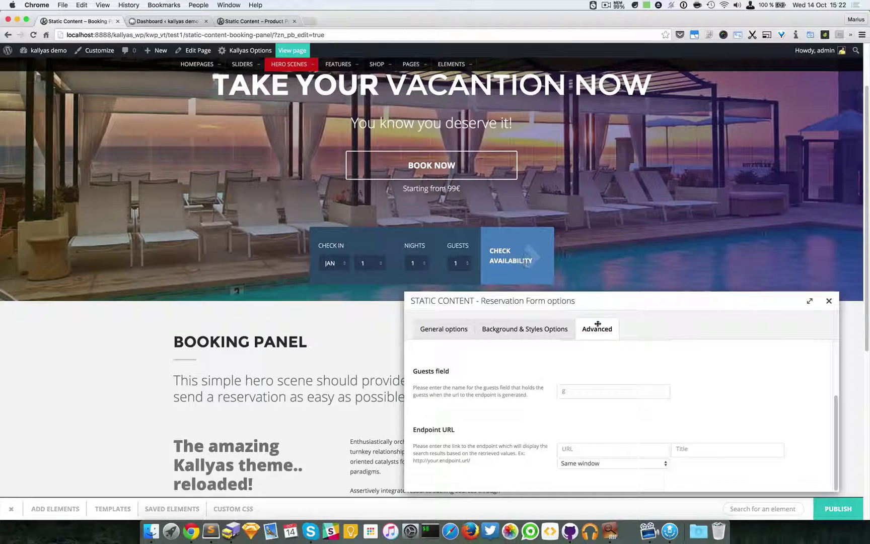
{"action": "scroll", "coordinate": [560, 377], "scroll_direction": "up", "scroll_amount": 5}
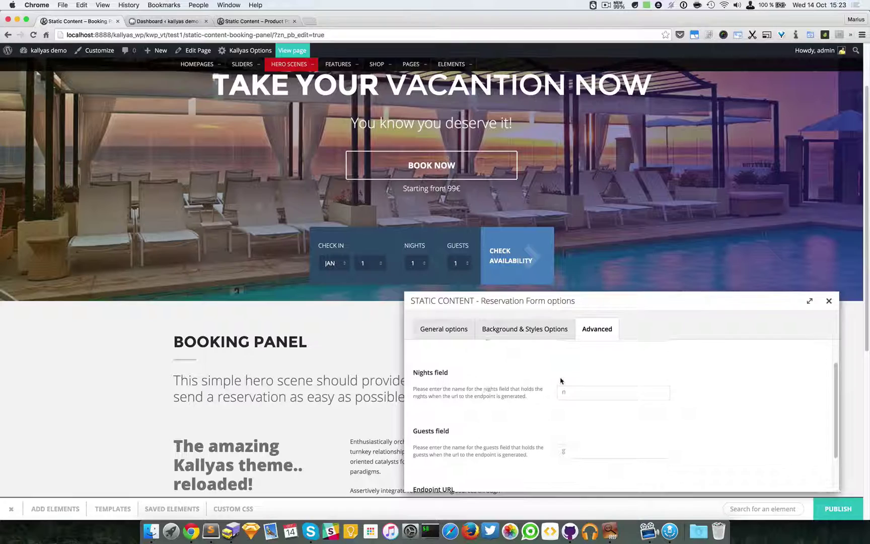
{"action": "scroll", "coordinate": [561, 381], "scroll_direction": "down", "scroll_amount": 5}
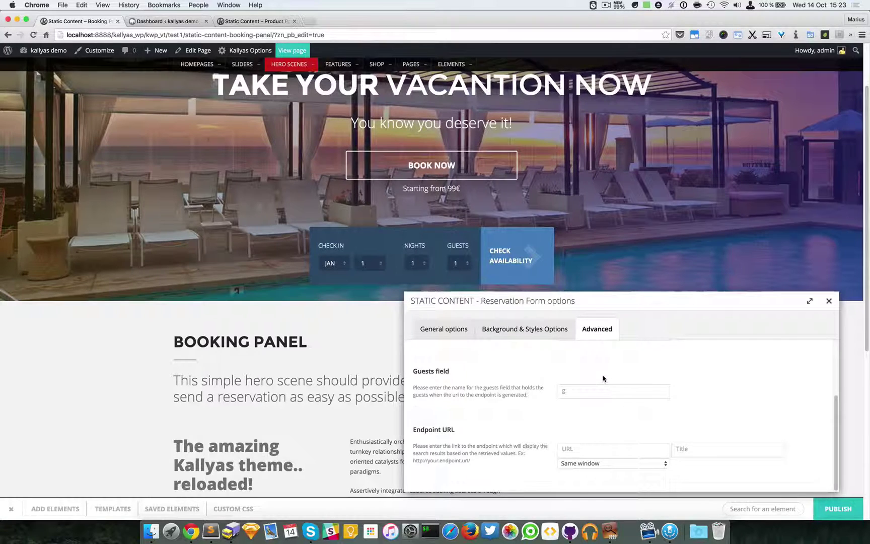
{"action": "scroll", "coordinate": [604, 377], "scroll_direction": "up", "scroll_amount": 5}
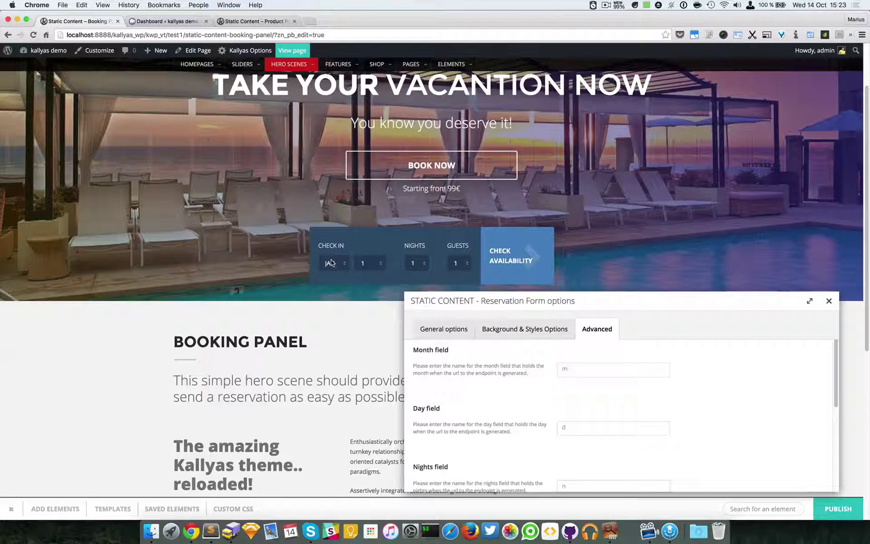
{"action": "scroll", "coordinate": [541, 408], "scroll_direction": "down", "scroll_amount": 5}
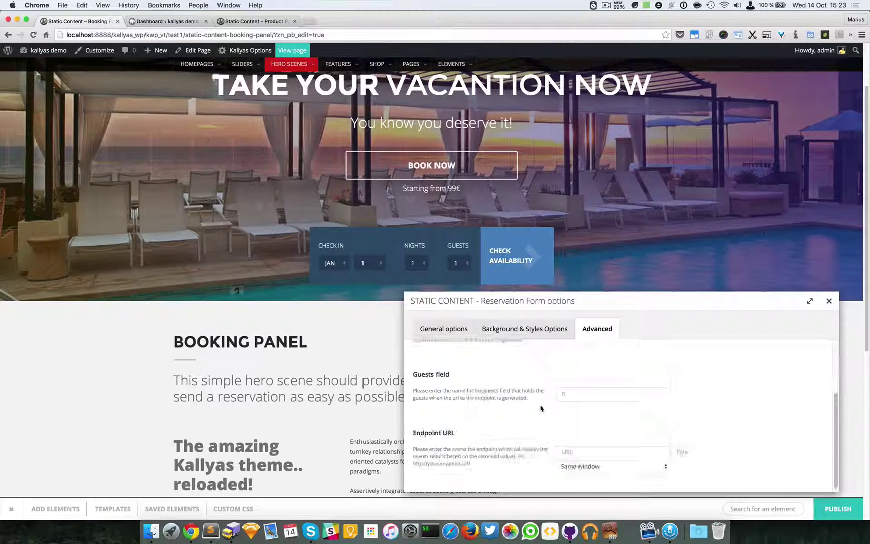
{"action": "scroll", "coordinate": [541, 408], "scroll_direction": "up", "scroll_amount": 5}
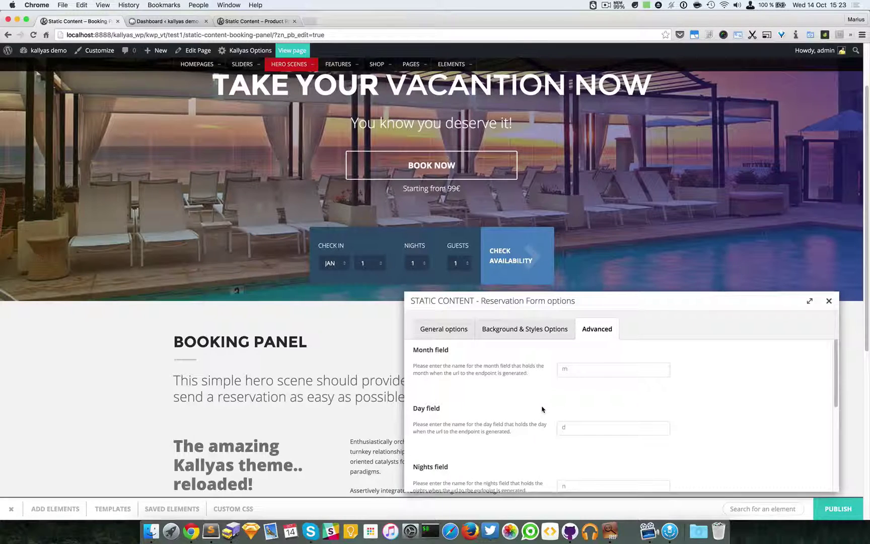
{"action": "left_click", "coordinate": [589, 369]}
{"action": "left_click", "coordinate": [598, 368]}
{"action": "type", "text": "month"}
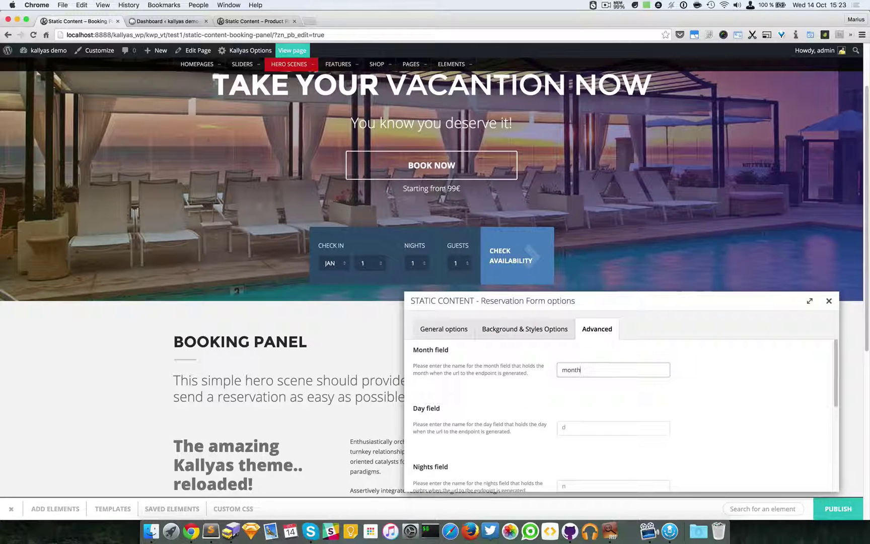
{"action": "type", "text": "_marius"}
{"action": "left_click", "coordinate": [597, 426]}
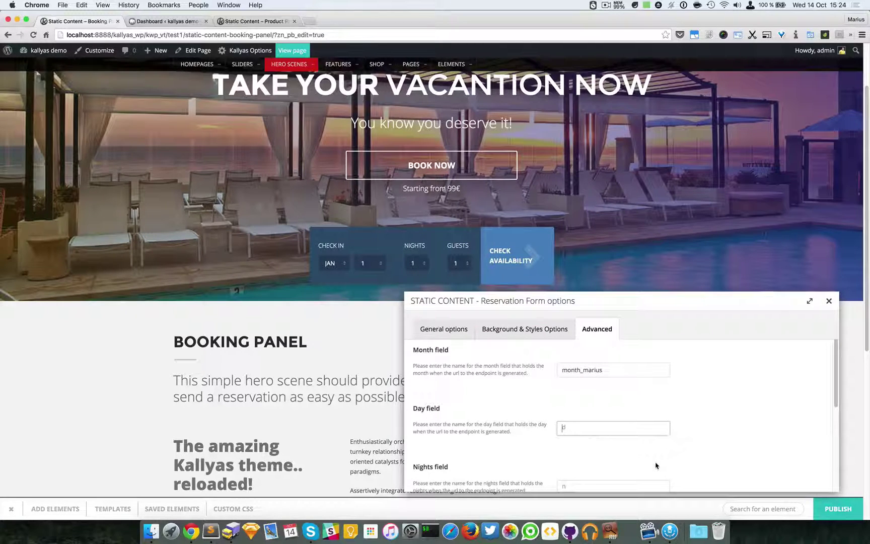
{"action": "type", "text": "day_ma"}
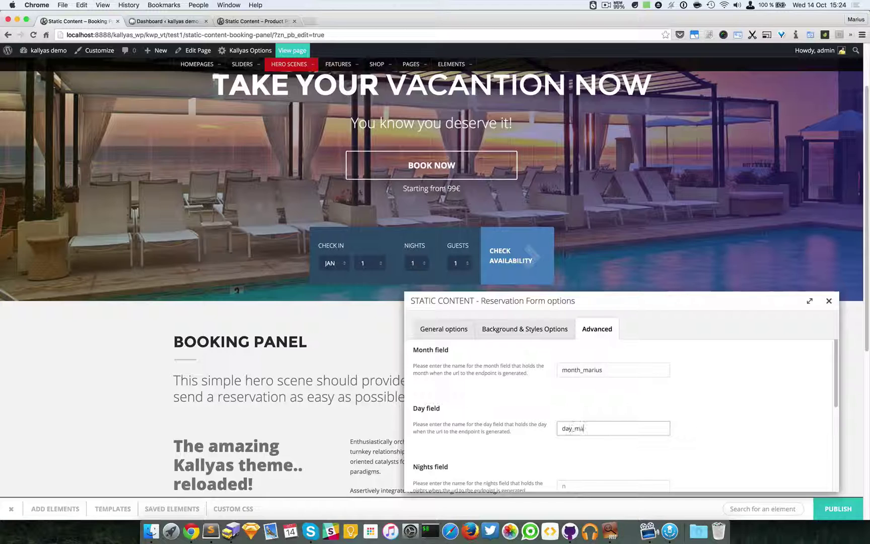
{"action": "type", "text": "rius"}
{"action": "scroll", "coordinate": [615, 458], "scroll_direction": "down", "scroll_amount": 3}
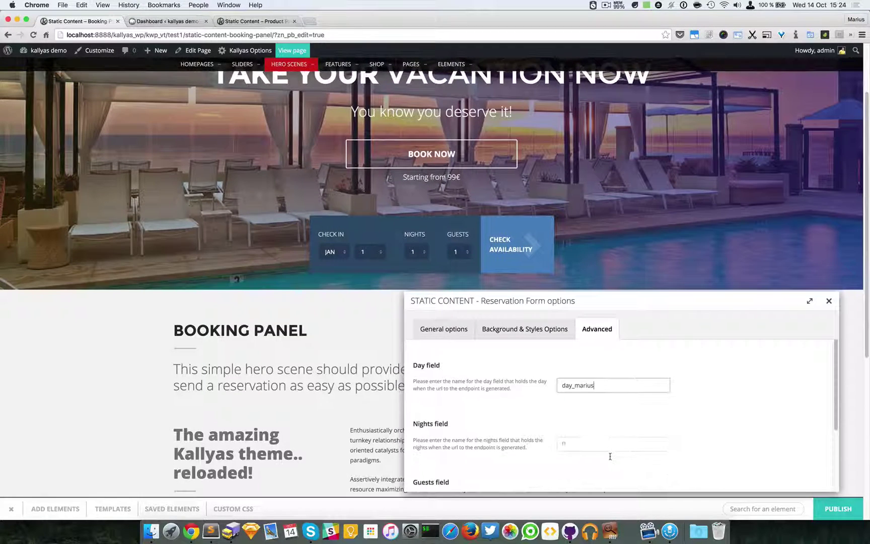
{"action": "scroll", "coordinate": [599, 448], "scroll_direction": "up", "scroll_amount": 2}
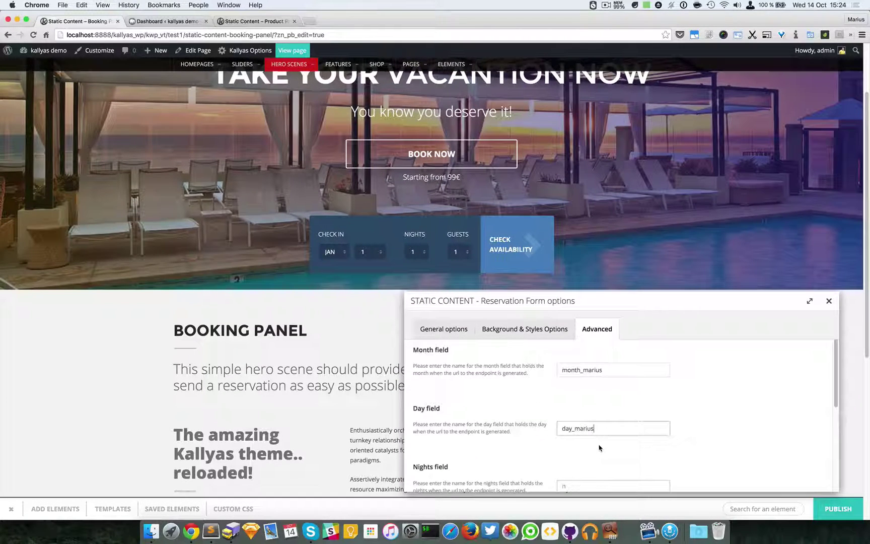
{"action": "left_click", "coordinate": [596, 370]}
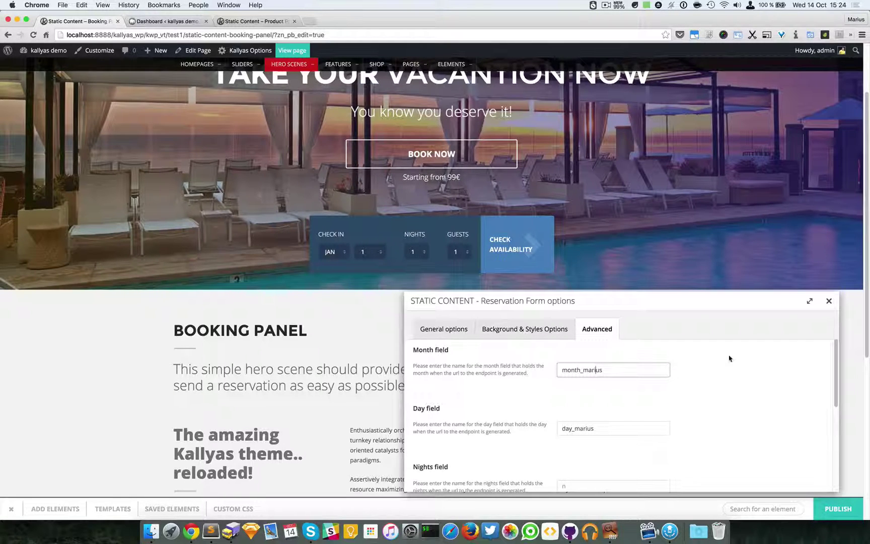
{"action": "double_click", "coordinate": [583, 370]}
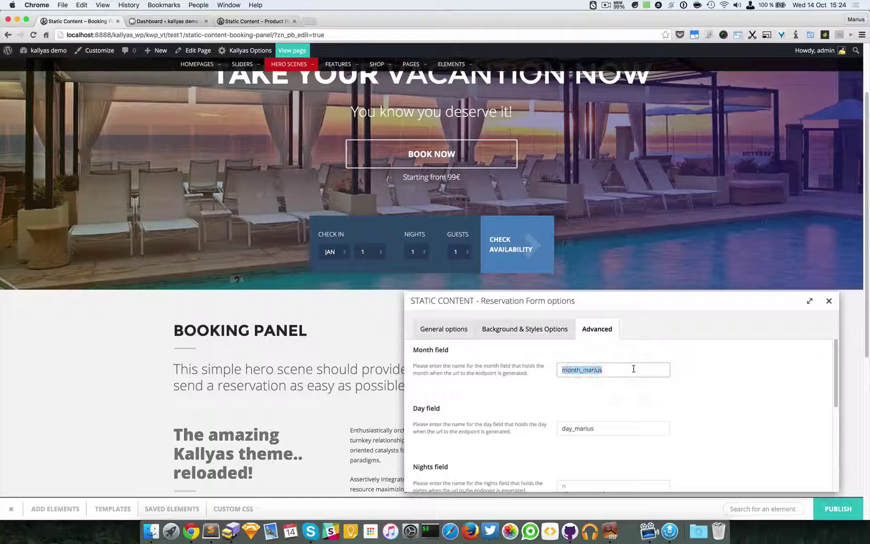
{"action": "key", "text": "BackSpace"}
{"action": "double_click", "coordinate": [602, 429]}
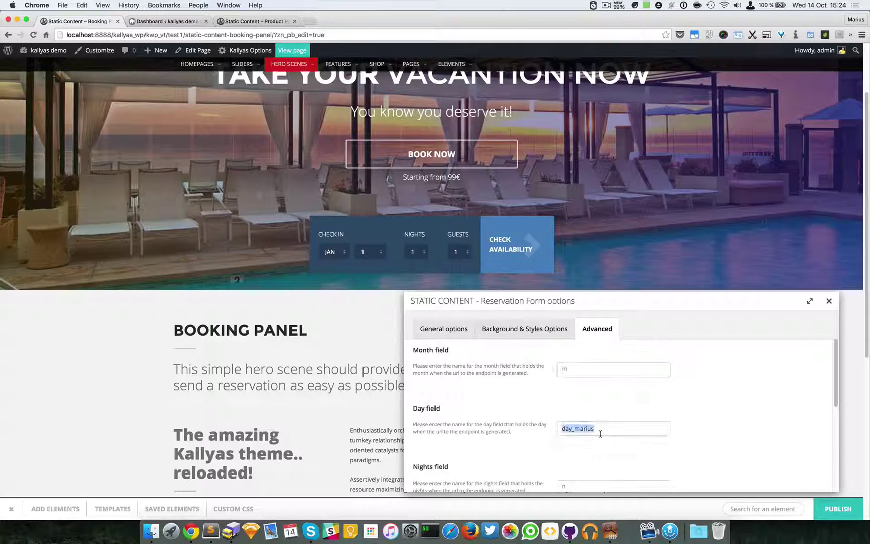
{"action": "key", "text": "BackSpace"}
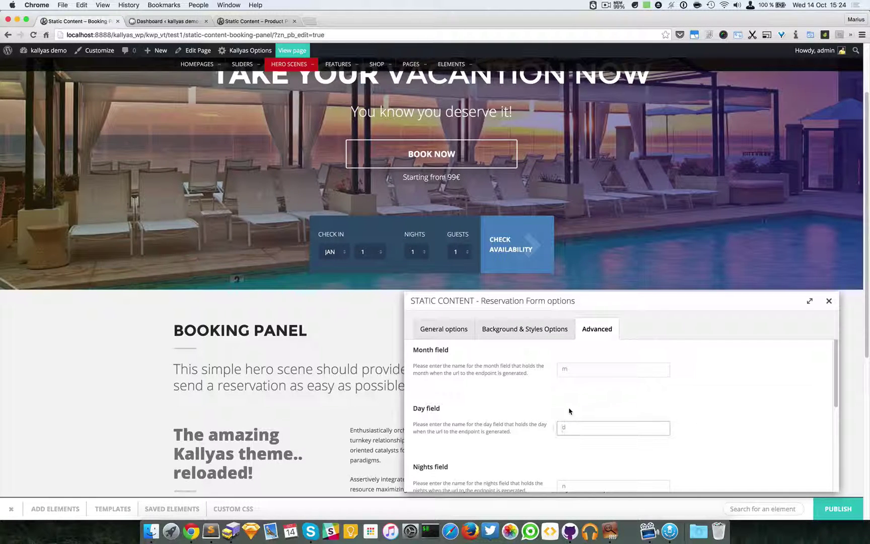
Copy the Booking Panel page's address from Chrome's address bar.
{"action": "left_click", "coordinate": [564, 369]}
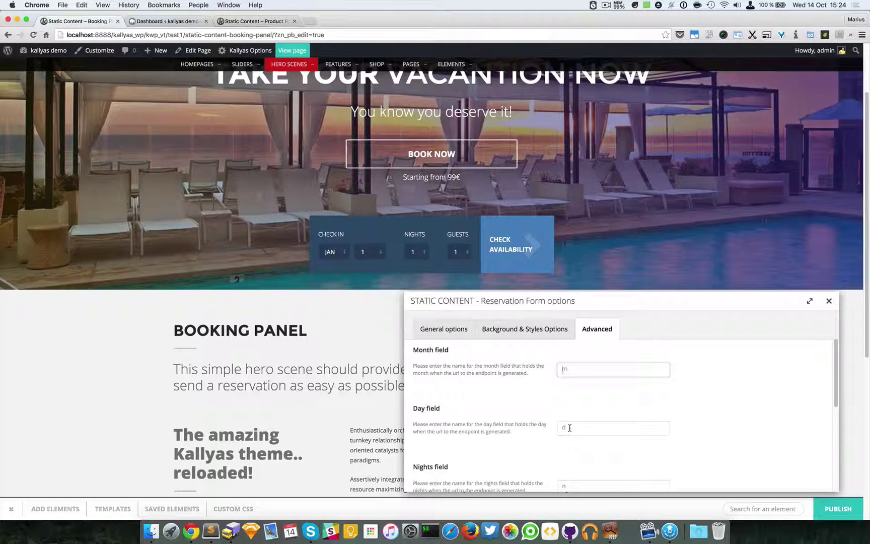
{"action": "scroll", "coordinate": [567, 435], "scroll_direction": "down", "scroll_amount": 2}
{"action": "scroll", "coordinate": [614, 450], "scroll_direction": "down", "scroll_amount": 5}
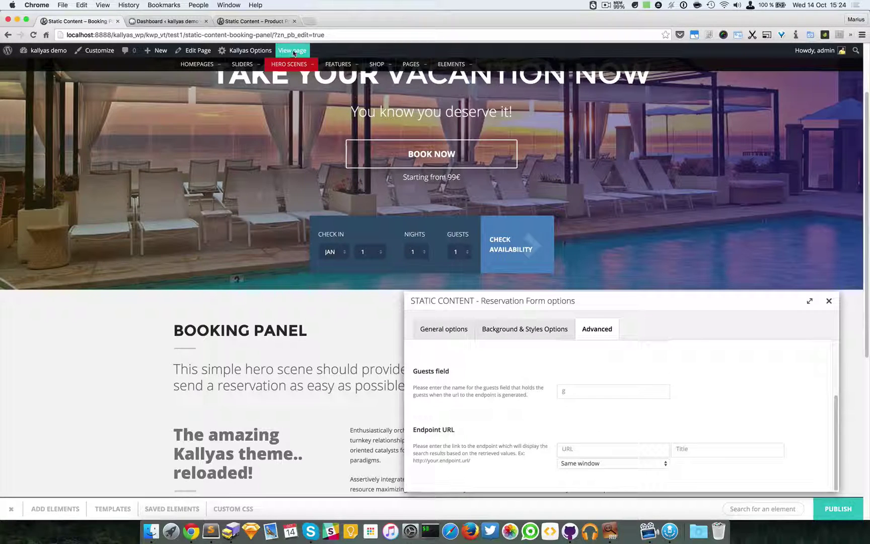
{"action": "left_click", "coordinate": [269, 35]}
{"action": "left_click", "coordinate": [269, 35]}
{"action": "left_click_drag", "start_coordinate": [276, 35], "coordinate": [63, 35]}
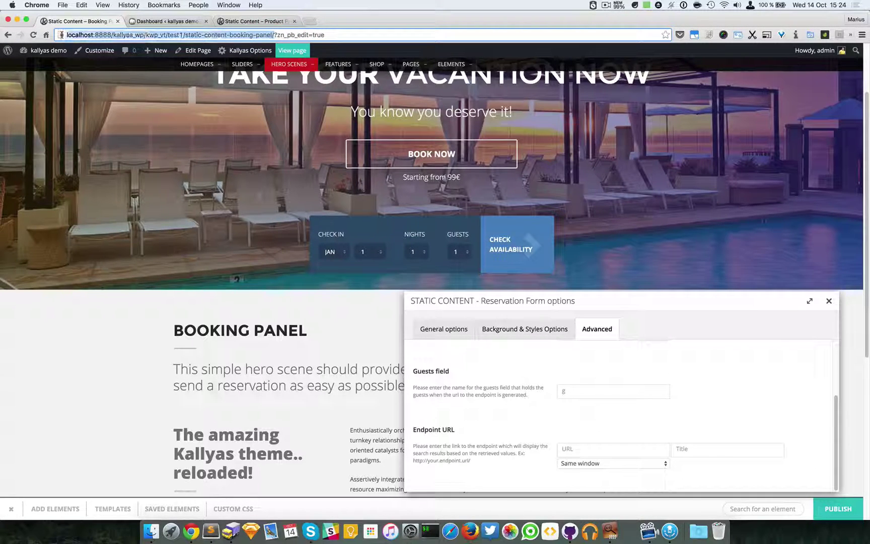
{"action": "right_click", "coordinate": [104, 37]}
{"action": "left_click", "coordinate": [119, 48]}
{"action": "left_click_drag", "start_coordinate": [420, 436], "coordinate": [451, 428]}
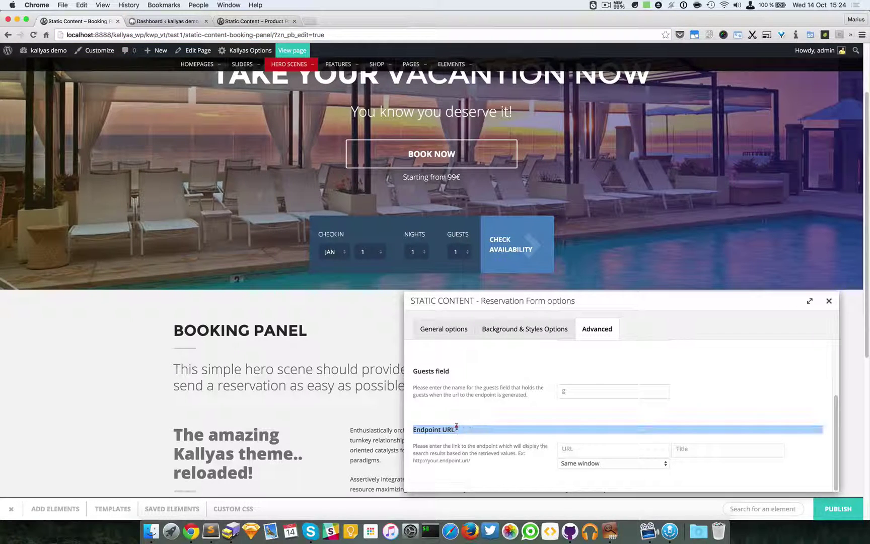
{"action": "left_click", "coordinate": [456, 428]}
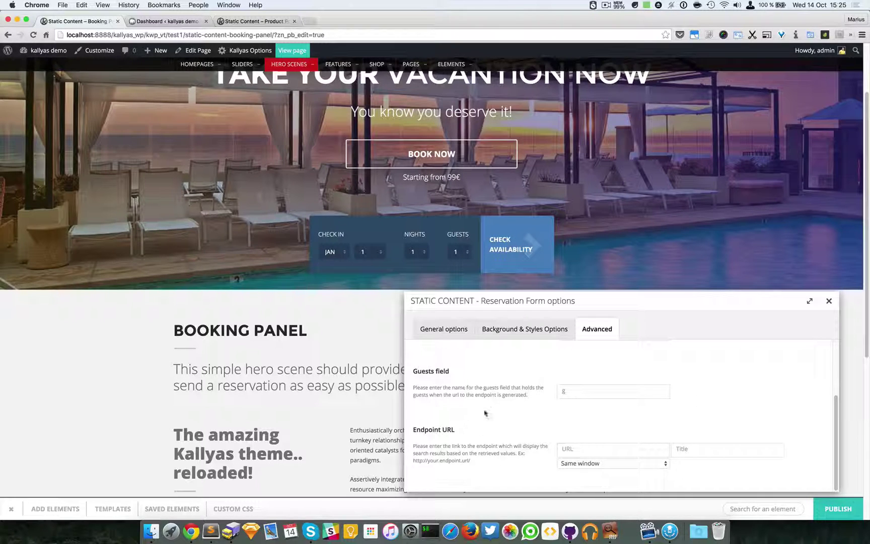
Paste the page address into the Endpoint URL field and check its window-target choices.
{"action": "scroll", "coordinate": [486, 403], "scroll_direction": "up", "scroll_amount": 5}
{"action": "scroll", "coordinate": [481, 392], "scroll_direction": "up", "scroll_amount": 1}
{"action": "scroll", "coordinate": [480, 392], "scroll_direction": "up", "scroll_amount": 3}
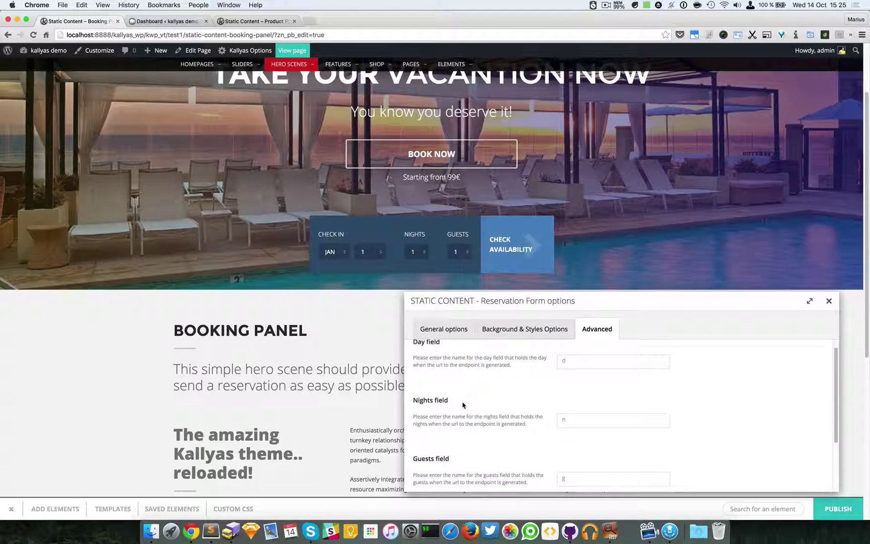
{"action": "scroll", "coordinate": [490, 409], "scroll_direction": "down", "scroll_amount": 1}
{"action": "scroll", "coordinate": [562, 406], "scroll_direction": "down", "scroll_amount": 5}
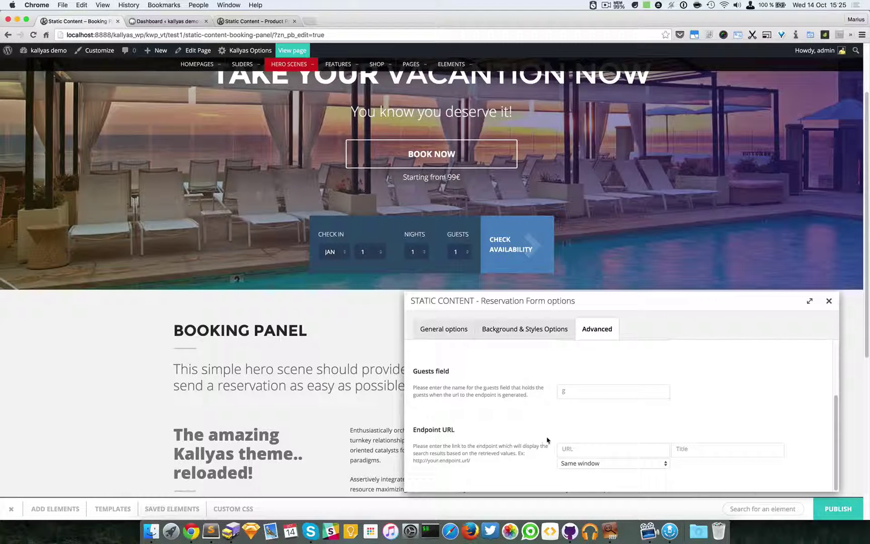
{"action": "left_click", "coordinate": [586, 447]}
{"action": "key", "text": "super+v"}
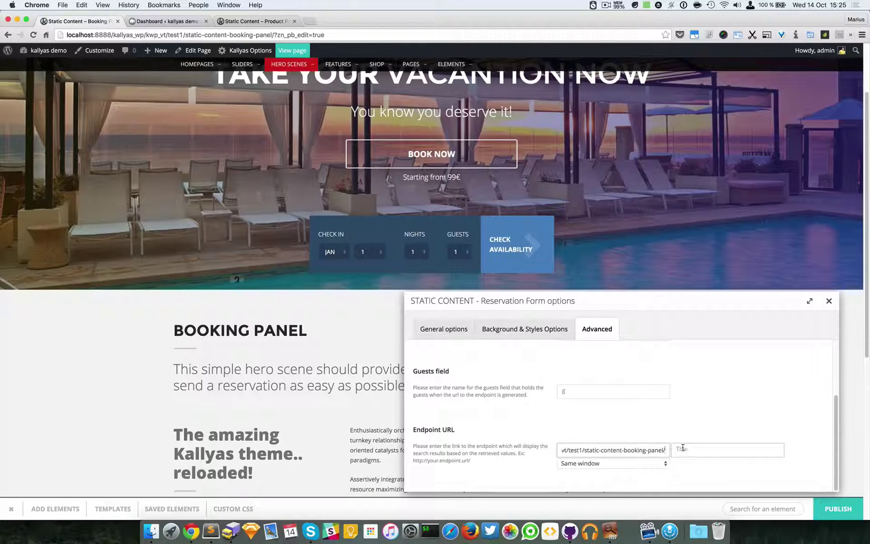
{"action": "left_click", "coordinate": [606, 463]}
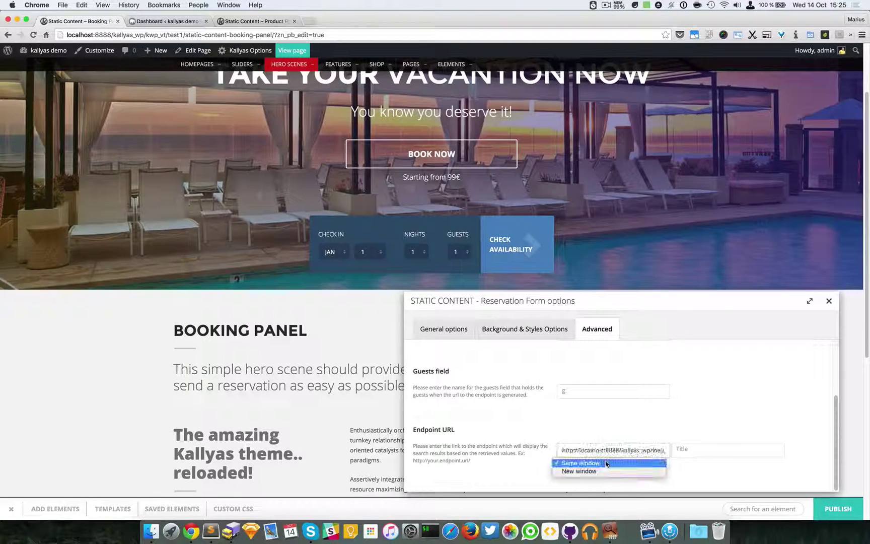
{"action": "left_click", "coordinate": [544, 463]}
{"action": "left_click", "coordinate": [579, 465]}
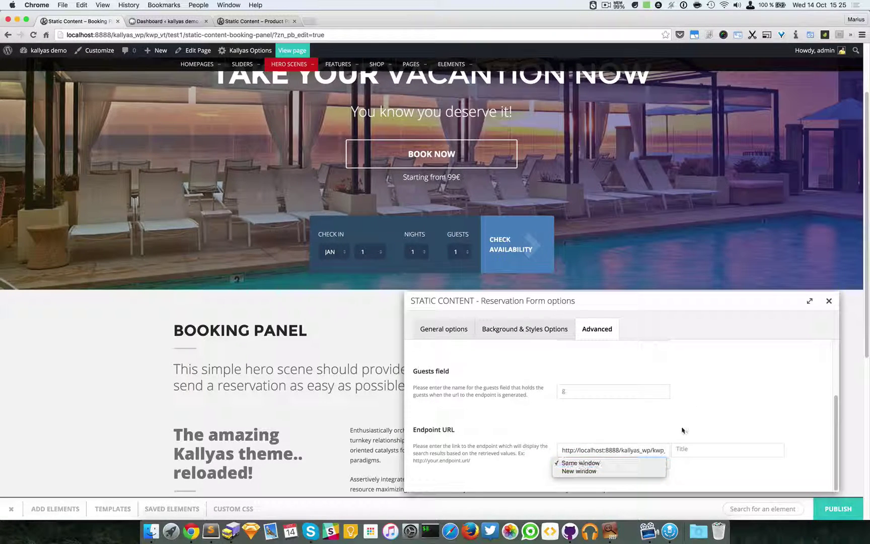
Keep Same window, enter custom name-suffixed Month, Day, Nights and Guests field names, and close the options.
{"action": "left_click", "coordinate": [740, 404]}
{"action": "scroll", "coordinate": [740, 402], "scroll_direction": "up", "scroll_amount": 3}
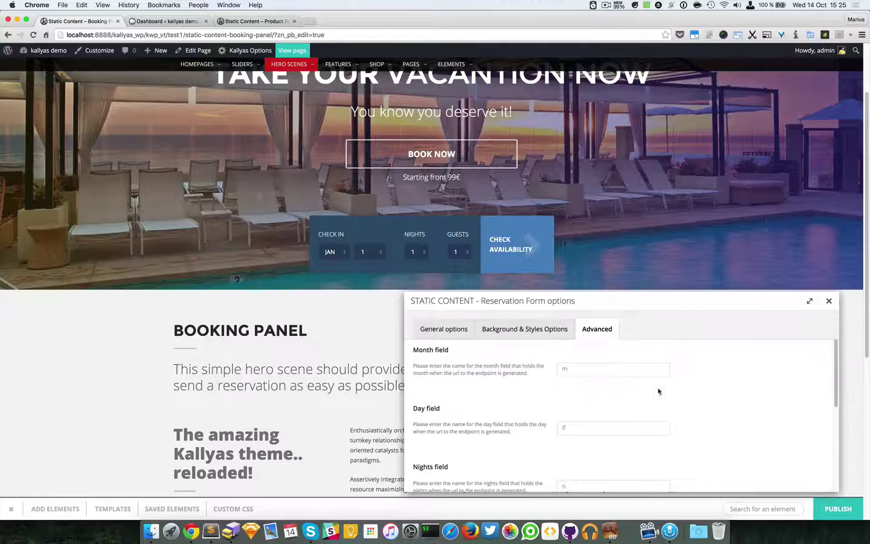
{"action": "left_click", "coordinate": [594, 370]}
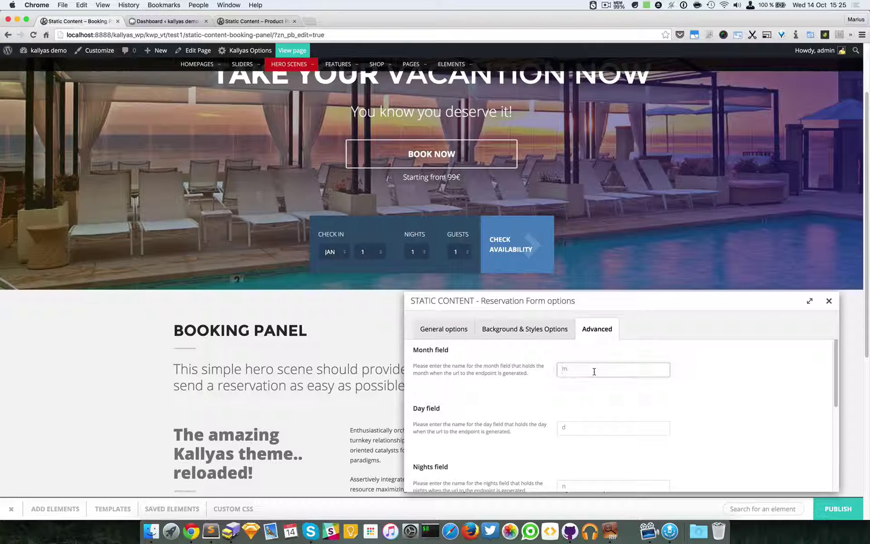
{"action": "type", "text": "month_mariusday_mariu"}
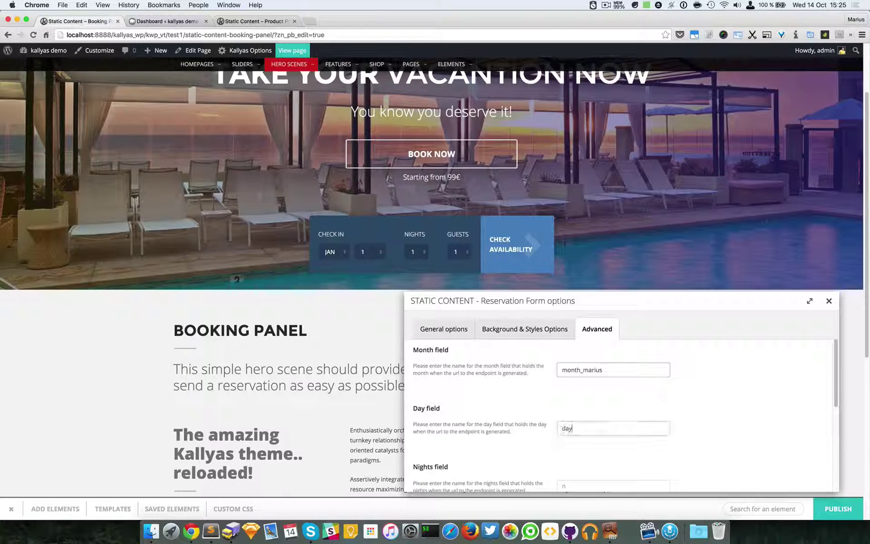
{"action": "key", "text": "Tab"}
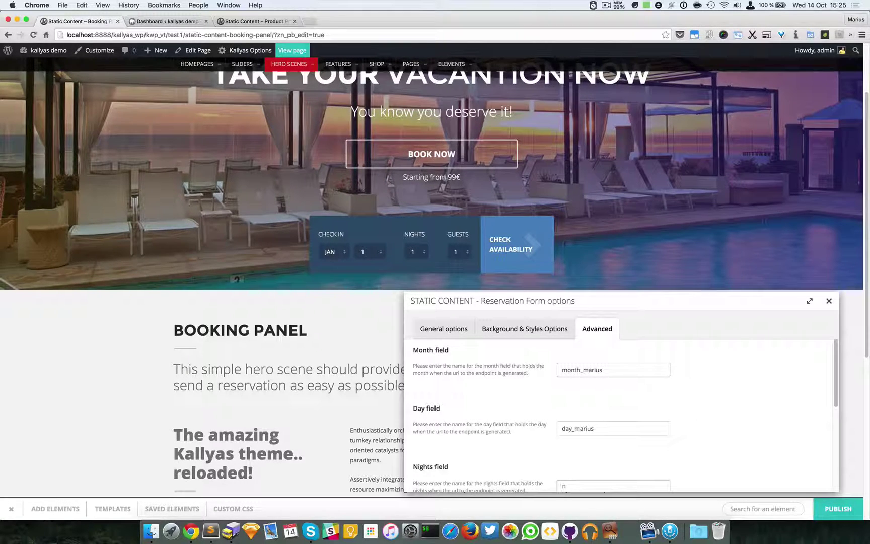
{"action": "type", "text": "nights_marius"}
{"action": "key", "text": "Tab"}
{"action": "type", "text": "guests_mar"}
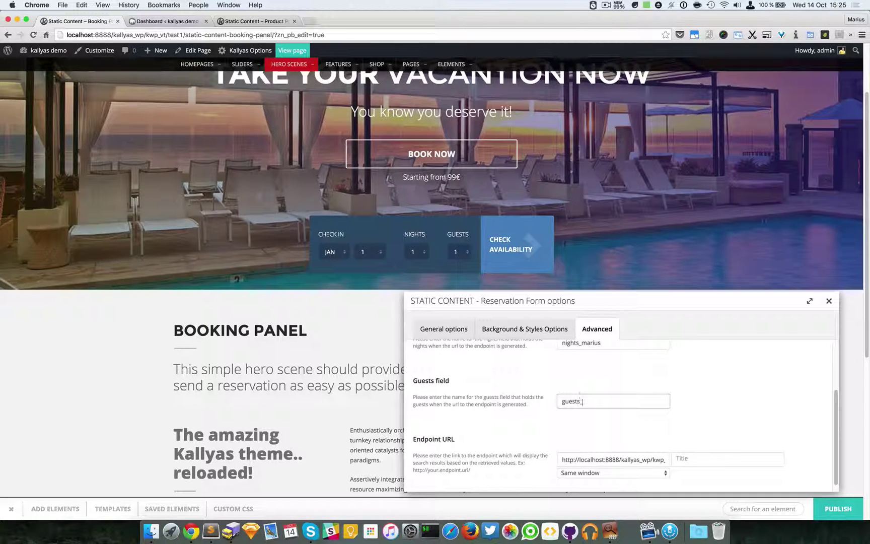
{"action": "type", "text": "ius"}
{"action": "left_click", "coordinate": [829, 301]}
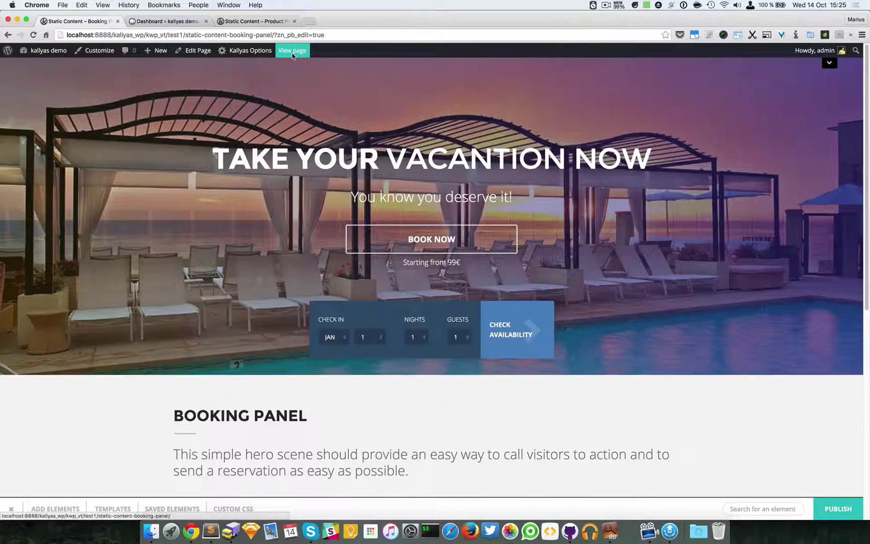
On the live booking page, check availability for MAY 11, 6 nights and 5 guests.
{"action": "left_click", "coordinate": [291, 51], "text": "super"}
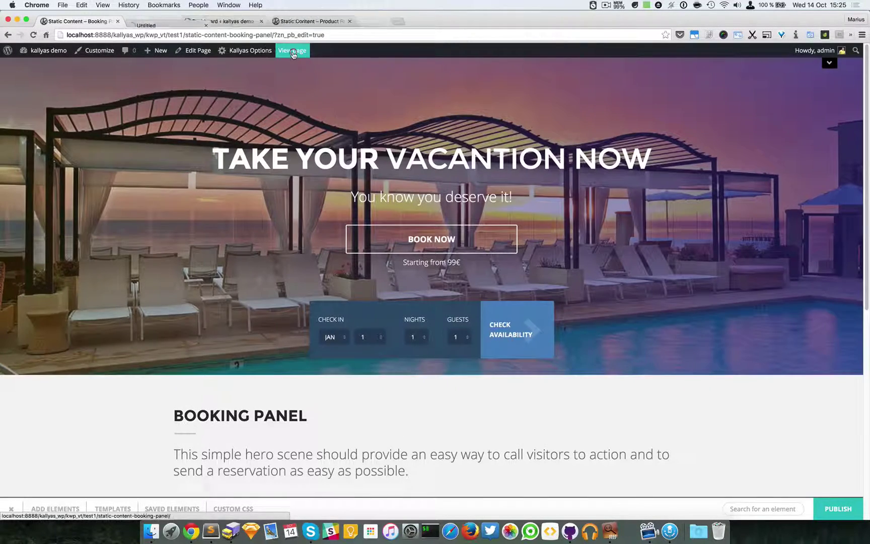
{"action": "left_click", "coordinate": [146, 21]}
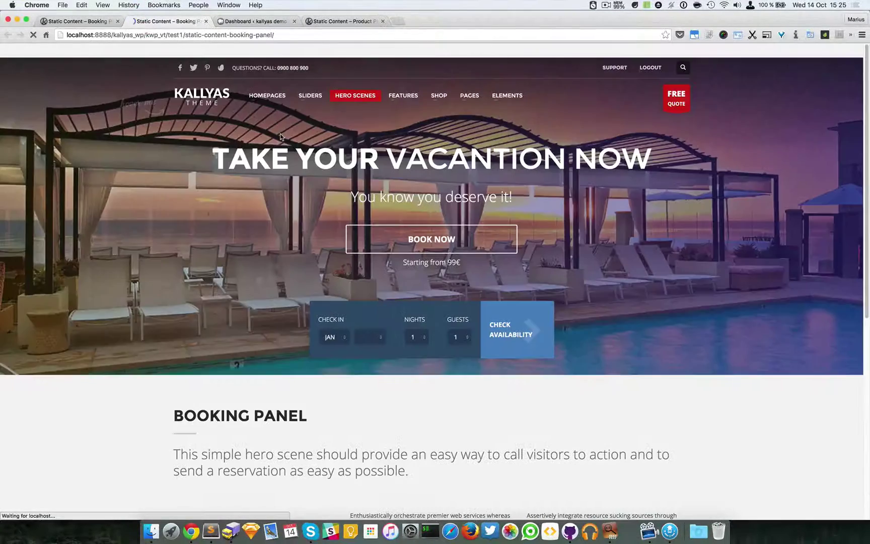
{"action": "left_click", "coordinate": [331, 337]}
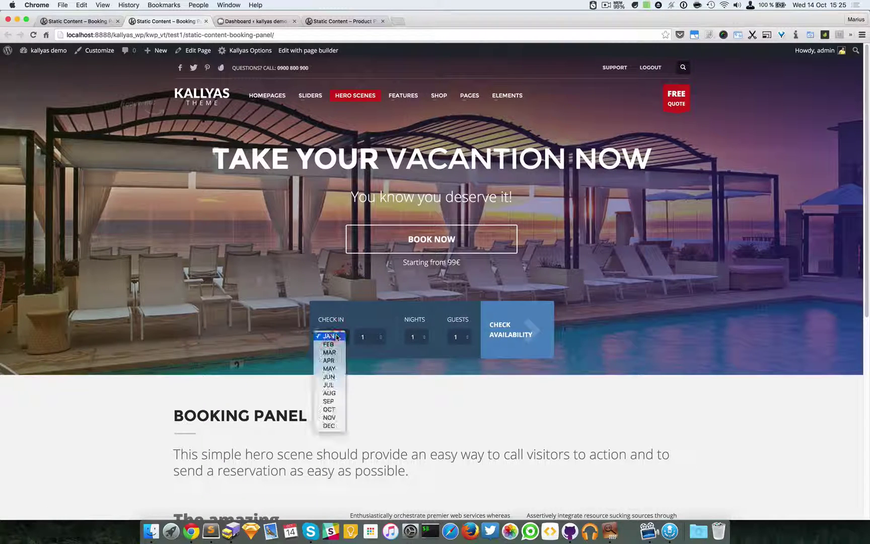
{"action": "left_click", "coordinate": [330, 368]}
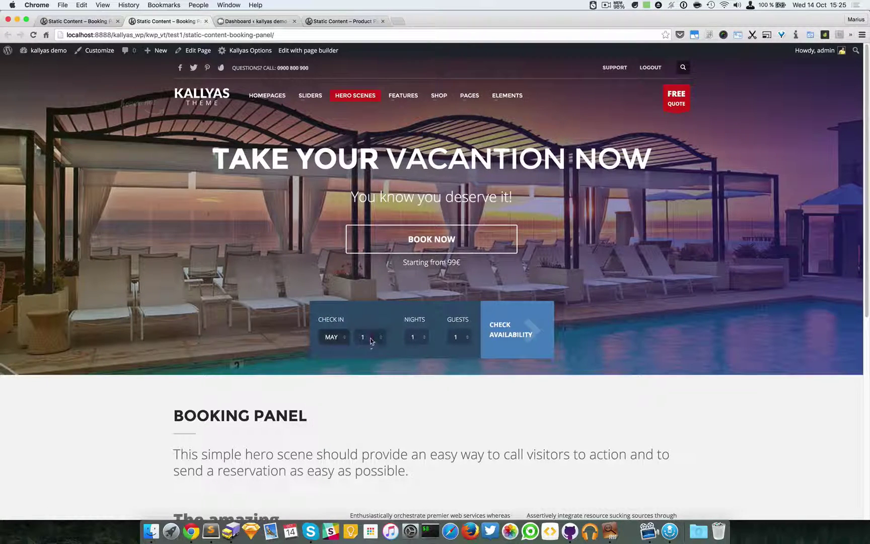
{"action": "left_click", "coordinate": [367, 337]}
{"action": "left_click", "coordinate": [360, 417]}
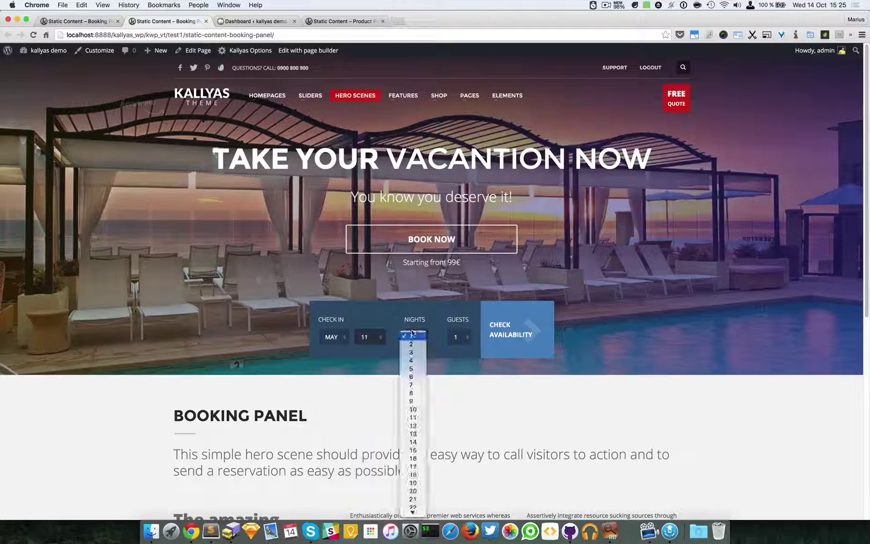
{"action": "left_click", "coordinate": [423, 377]}
{"action": "left_click", "coordinate": [457, 337]}
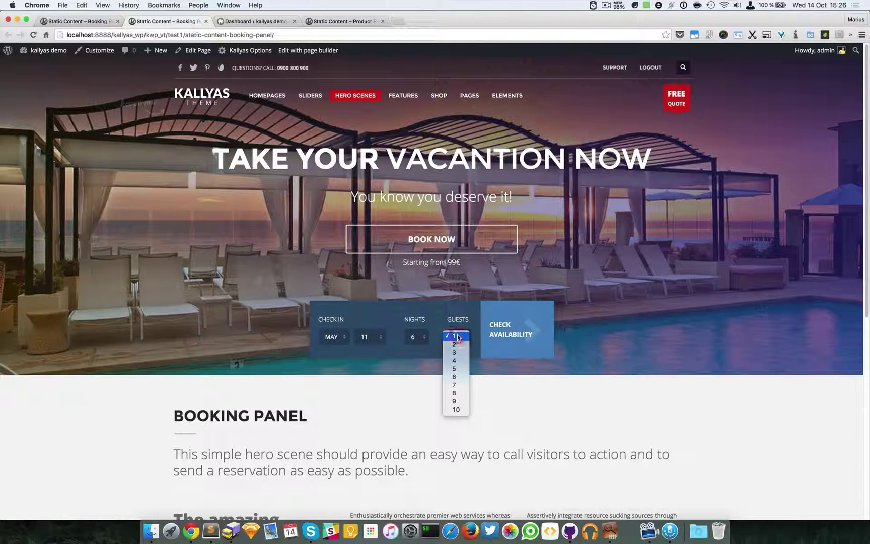
{"action": "left_click", "coordinate": [455, 369]}
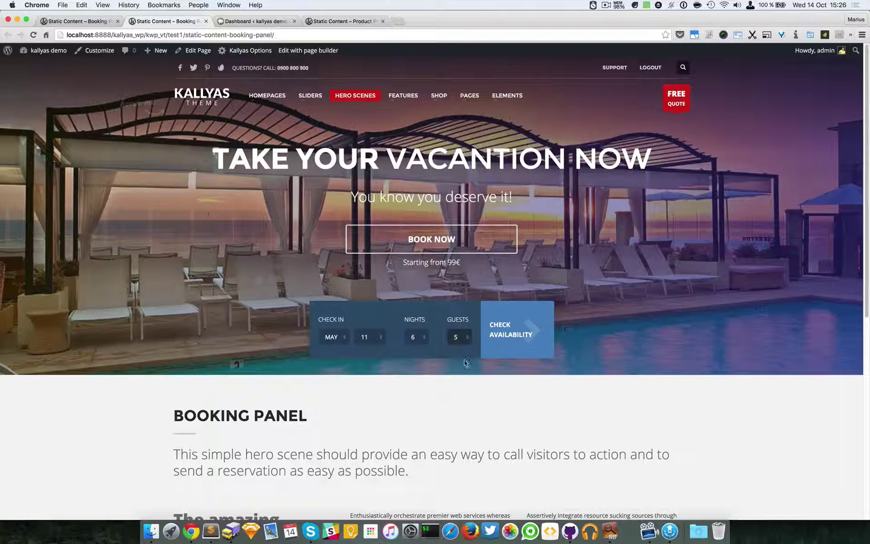
{"action": "left_click", "coordinate": [526, 330]}
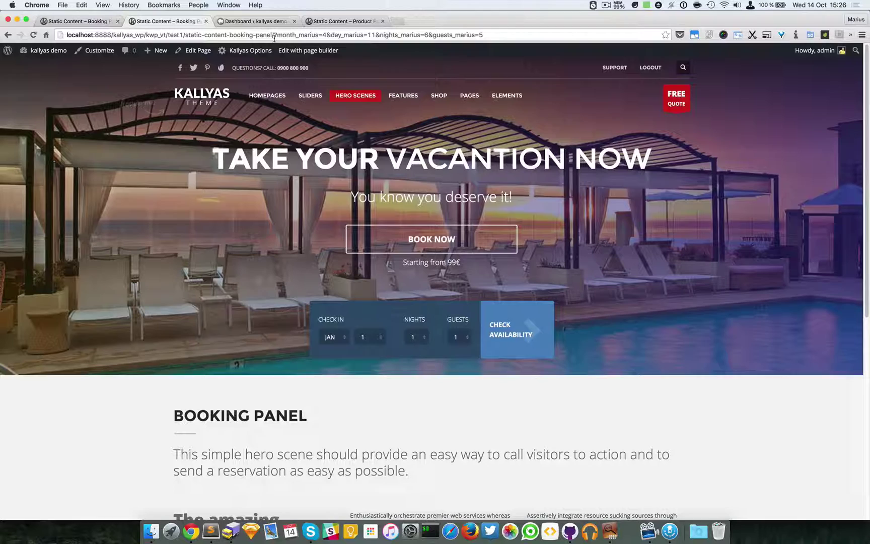
{"action": "left_click", "coordinate": [151, 35]}
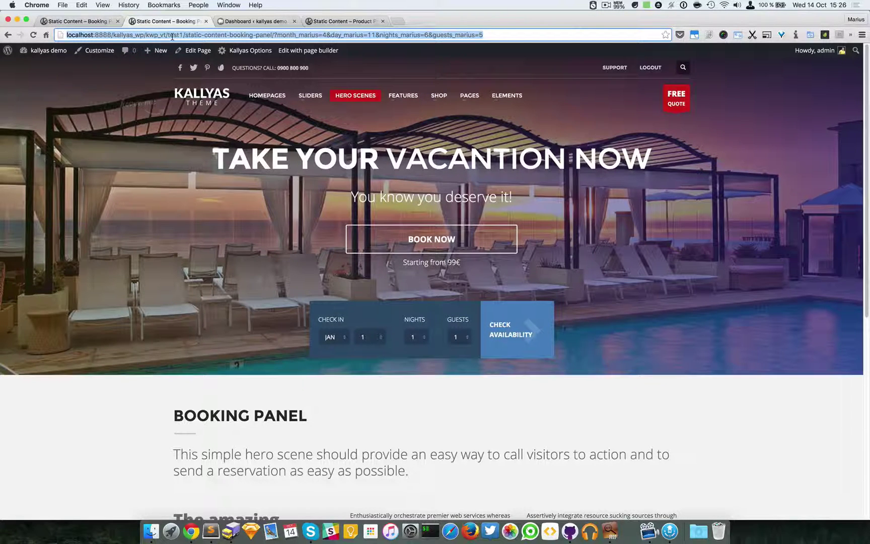
{"action": "left_click_drag", "start_coordinate": [278, 35], "coordinate": [529, 34]}
{"action": "left_click", "coordinate": [529, 35]}
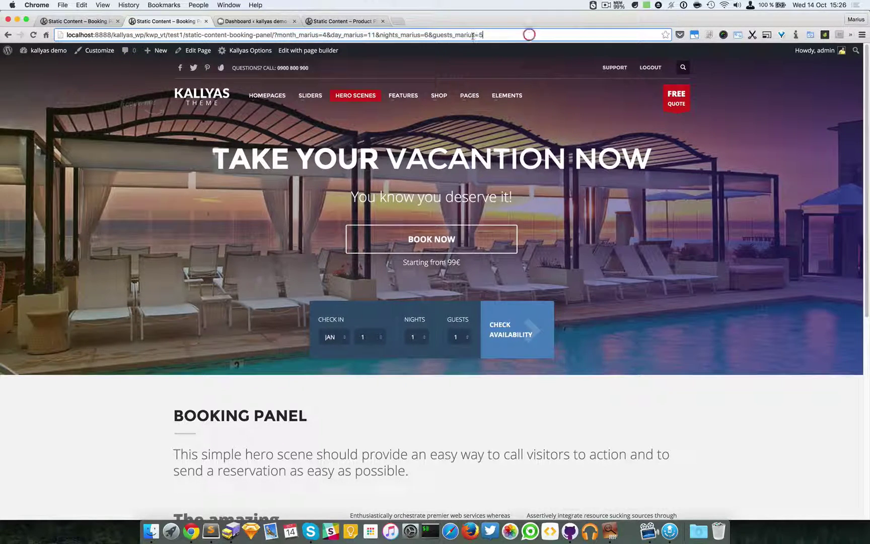
{"action": "left_click", "coordinate": [289, 35]}
{"action": "left_click", "coordinate": [334, 34]}
{"action": "left_click", "coordinate": [381, 34]}
{"action": "double_click", "coordinate": [439, 35]}
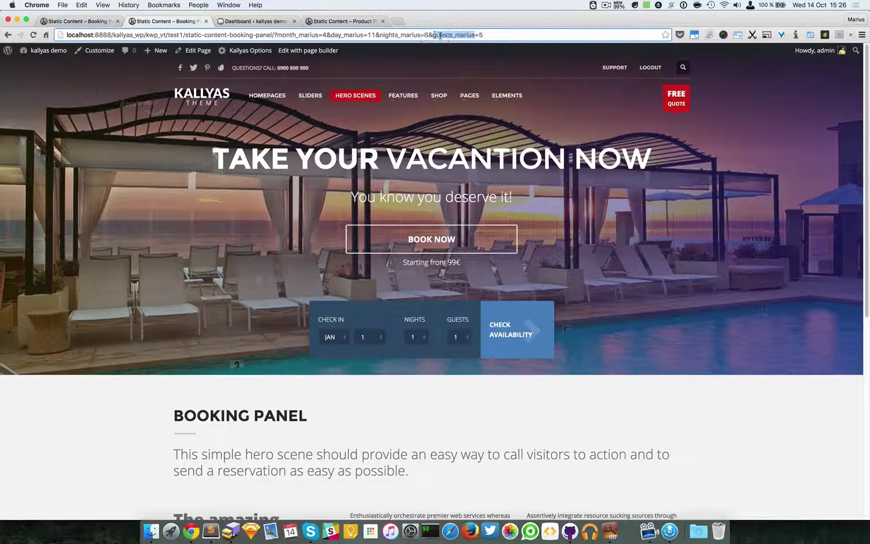
{"action": "left_click", "coordinate": [441, 35]}
{"action": "double_click", "coordinate": [439, 35]}
{"action": "left_click_drag", "start_coordinate": [439, 35], "coordinate": [293, 35]}
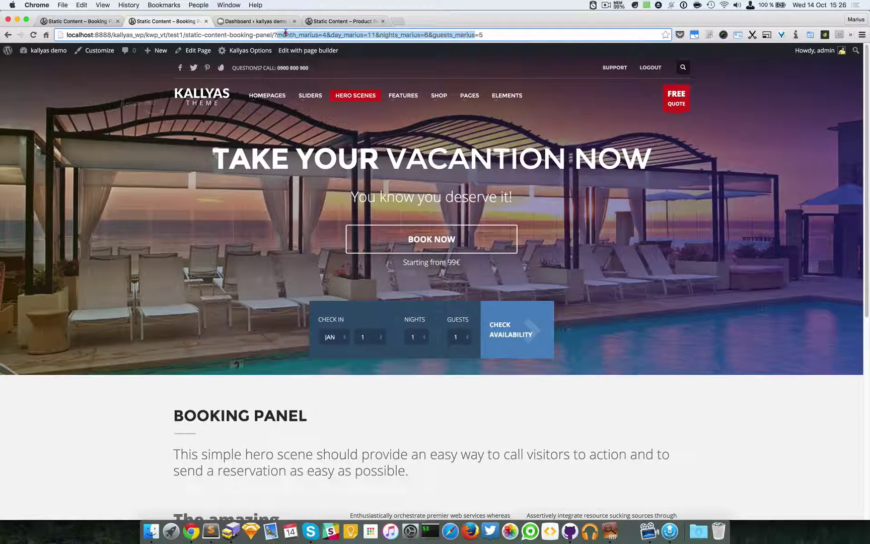
{"action": "double_click", "coordinate": [294, 35]}
{"action": "left_click", "coordinate": [581, 279]}
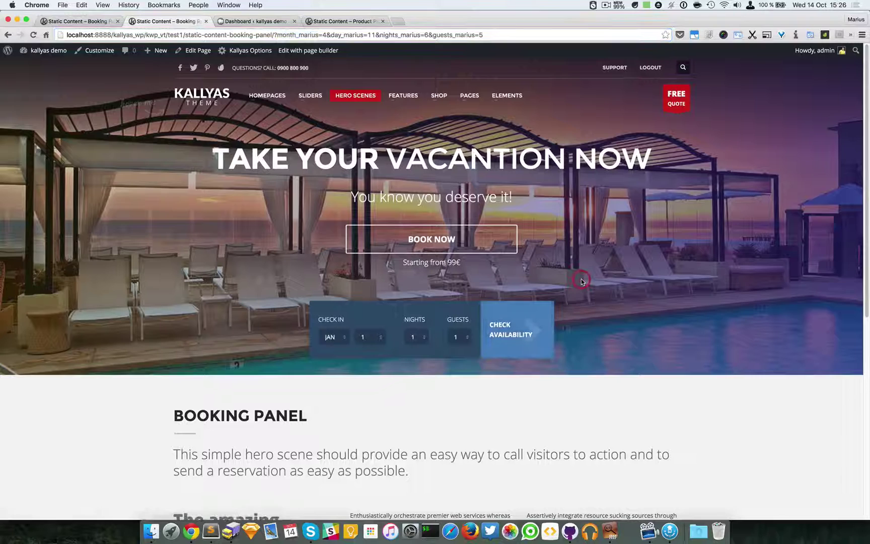
{"action": "left_click_drag", "start_coordinate": [277, 35], "coordinate": [479, 39]}
{"action": "left_click", "coordinate": [481, 36]}
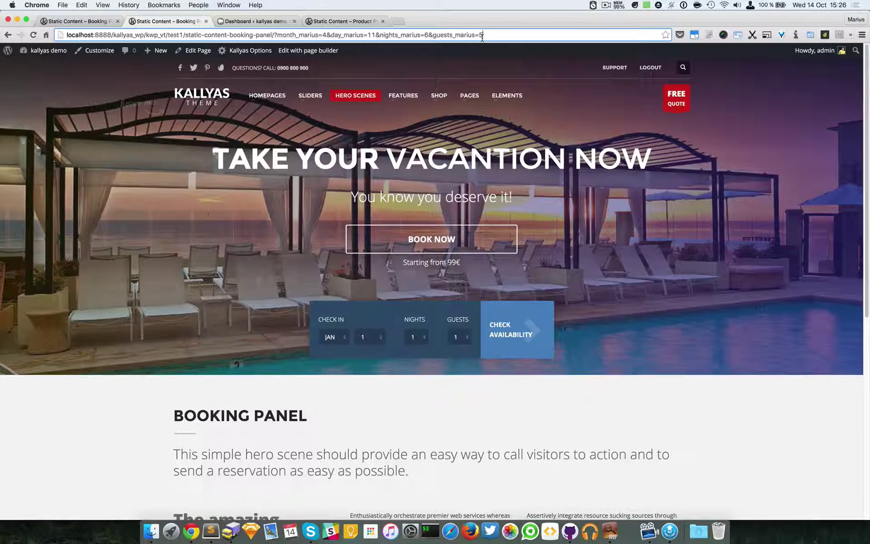
{"action": "key", "text": "super+a"}
{"action": "left_click", "coordinate": [276, 35]}
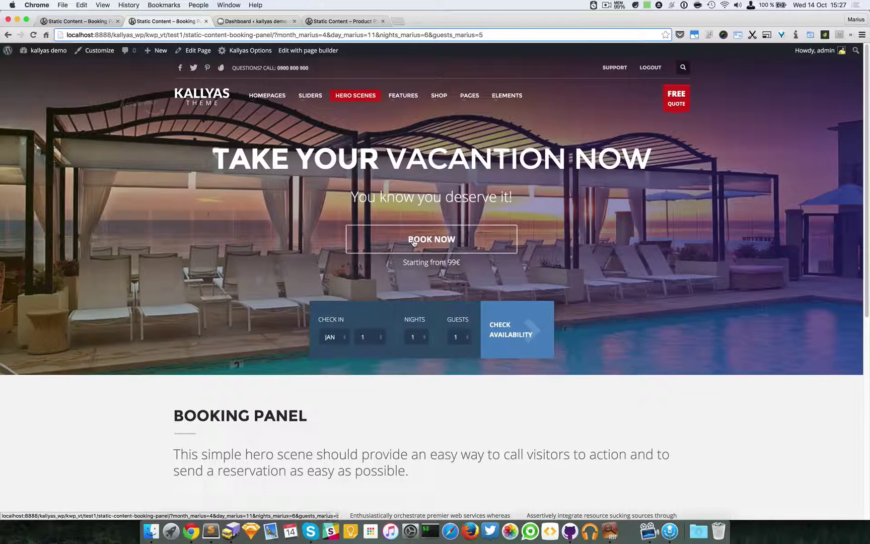
Return to the Zion page builder tab with Ctrl+Shift+Tab.
{"action": "key", "text": "ctrl+shift+Tab"}
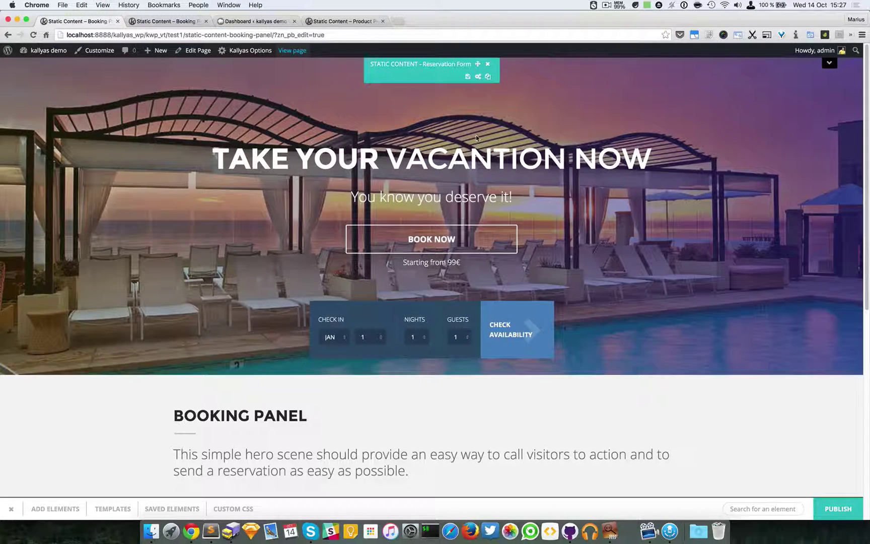
Open the Reservation Form's Advanced options to review its custom field names and endpoint URL.
{"action": "left_click", "coordinate": [479, 78]}
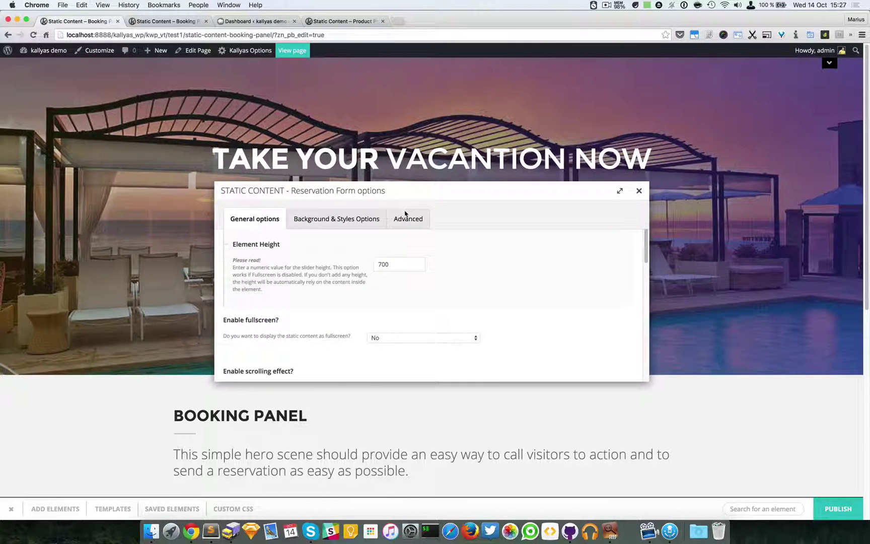
{"action": "left_click", "coordinate": [406, 217]}
{"action": "scroll", "coordinate": [491, 261], "scroll_direction": "down", "scroll_amount": 5}
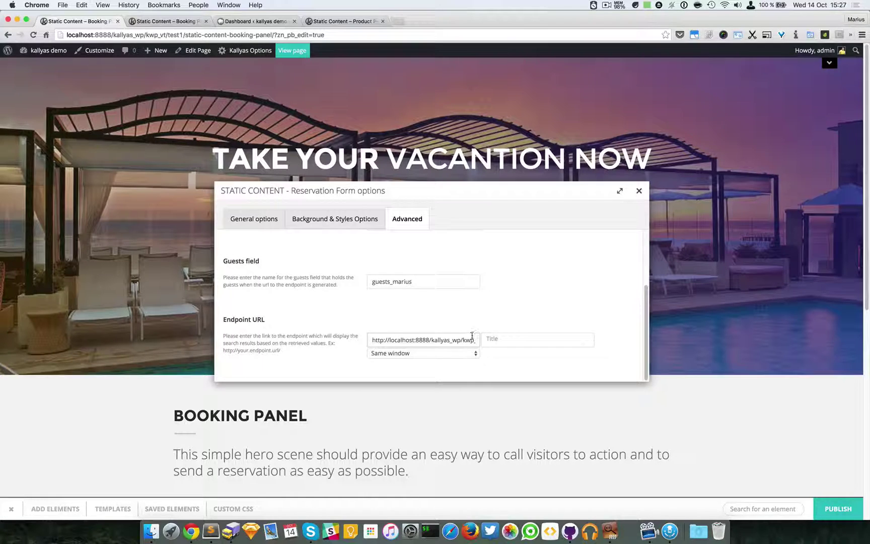
{"action": "scroll", "coordinate": [472, 336], "scroll_direction": "up", "scroll_amount": 5}
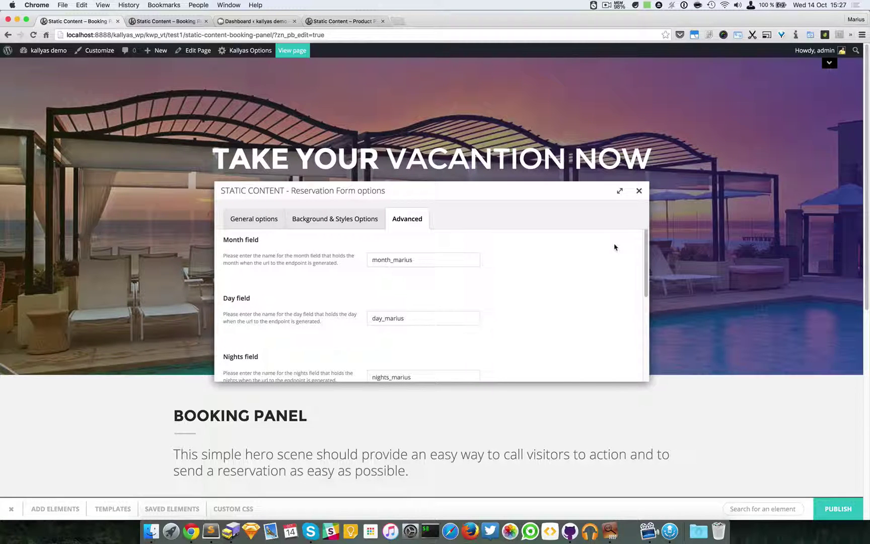
{"action": "scroll", "coordinate": [615, 247], "scroll_direction": "down", "scroll_amount": 1}
{"action": "scroll", "coordinate": [614, 247], "scroll_direction": "down", "scroll_amount": 5}
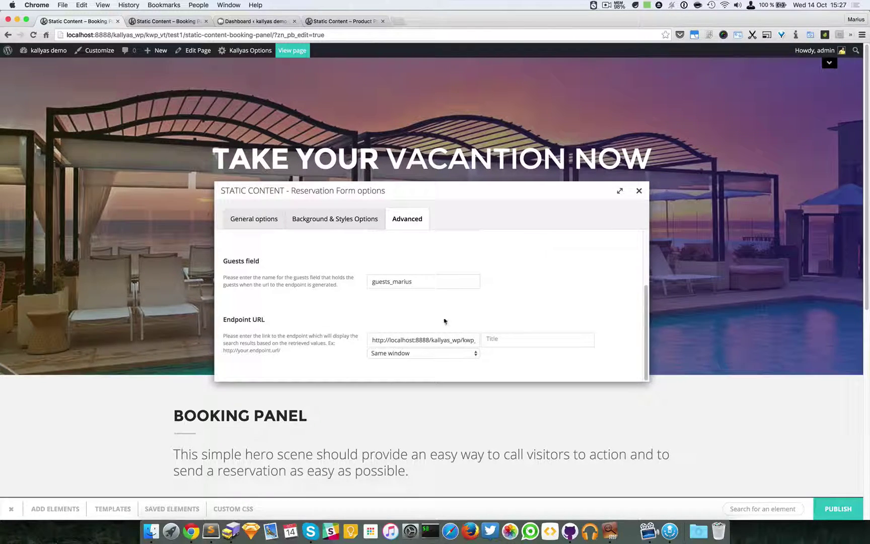
Review the Background & Styles options: Light gray style, Image source and the background image.
{"action": "left_click", "coordinate": [321, 220]}
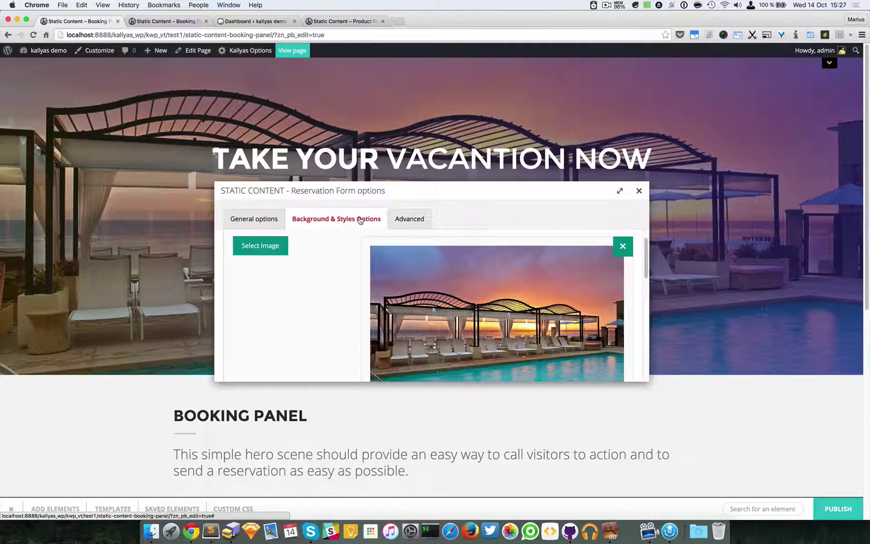
{"action": "scroll", "coordinate": [345, 257], "scroll_direction": "up", "scroll_amount": 5}
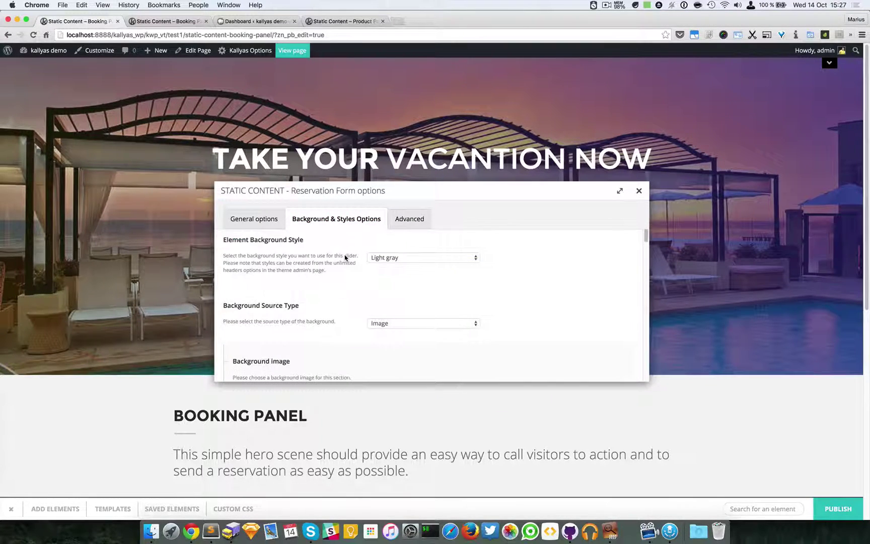
{"action": "scroll", "coordinate": [345, 256], "scroll_direction": "down", "scroll_amount": 3}
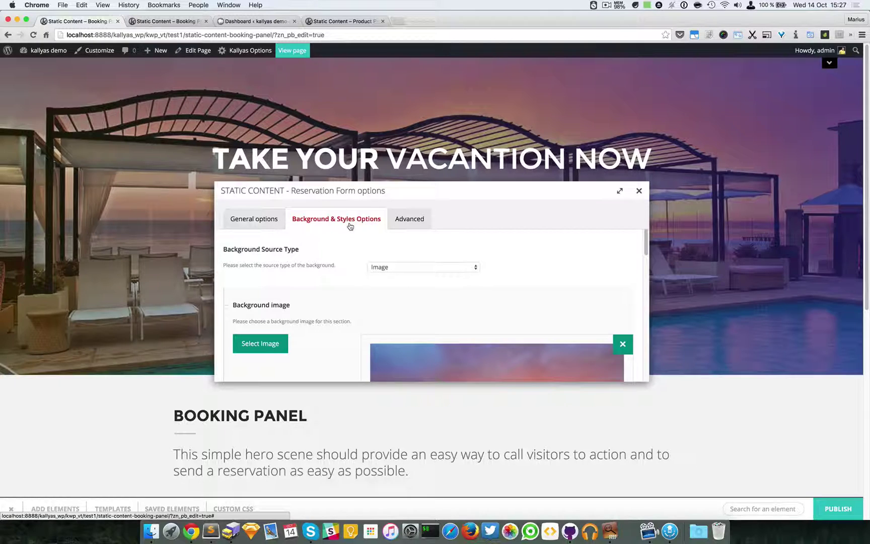
{"action": "scroll", "coordinate": [355, 256], "scroll_direction": "up", "scroll_amount": 2}
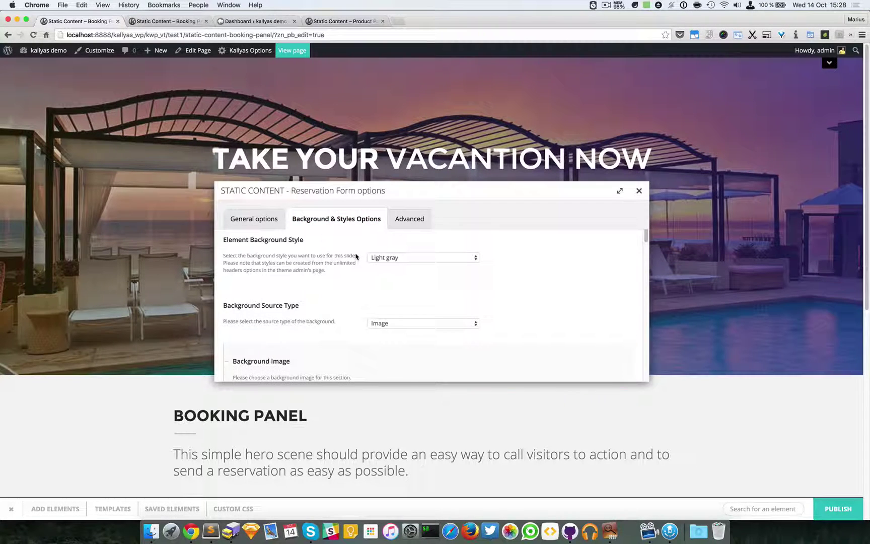
{"action": "scroll", "coordinate": [356, 256], "scroll_direction": "down", "scroll_amount": 10}
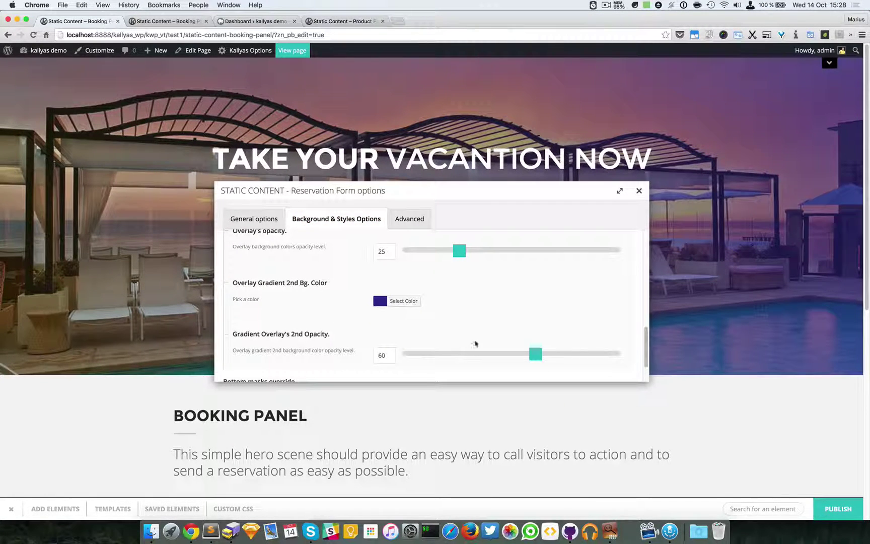
{"action": "scroll", "coordinate": [415, 301], "scroll_direction": "up", "scroll_amount": 10}
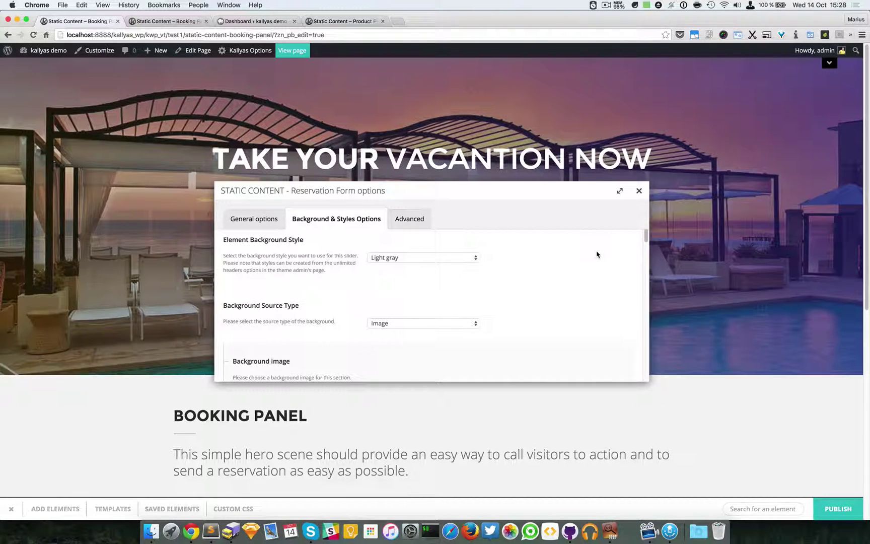
{"action": "scroll", "coordinate": [317, 305], "scroll_direction": "down", "scroll_amount": 1}
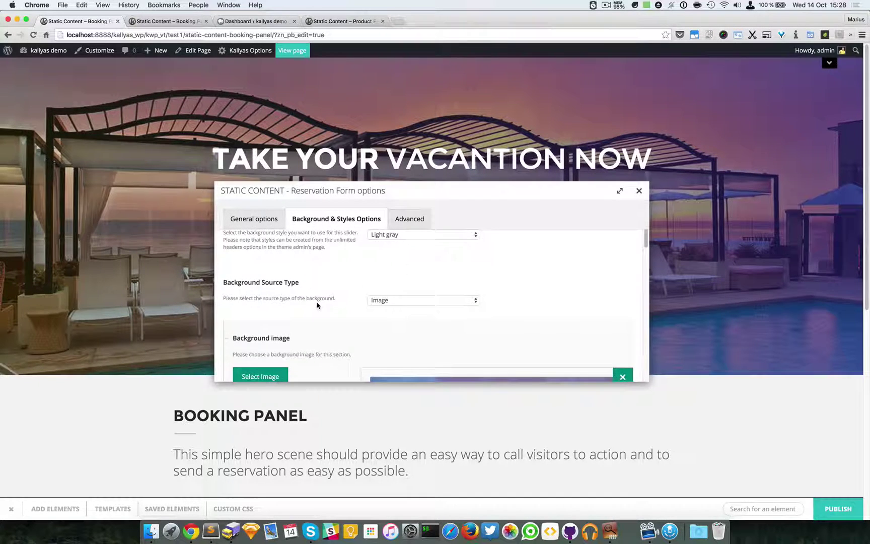
{"action": "scroll", "coordinate": [318, 304], "scroll_direction": "down", "scroll_amount": 3}
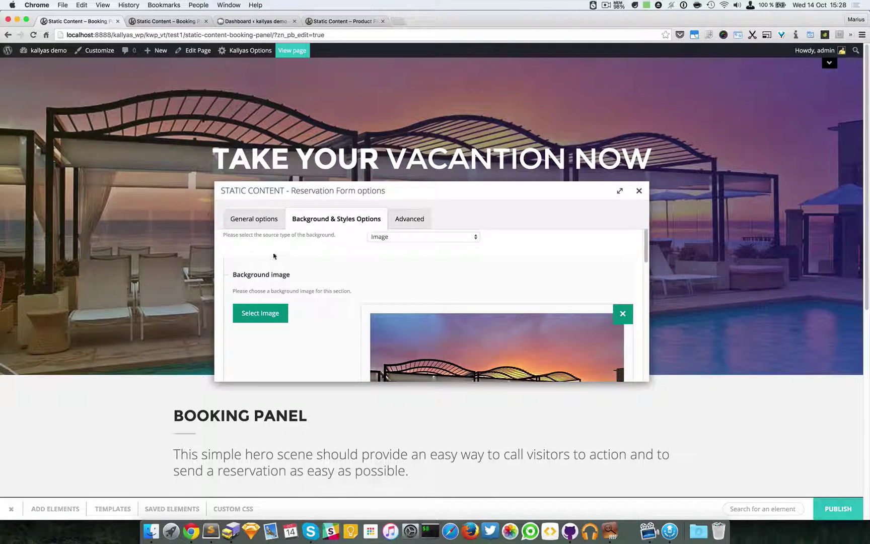
Show General options and move the options window down-right to reveal the hero subtitle and BOOK NOW.
{"action": "left_click", "coordinate": [270, 221]}
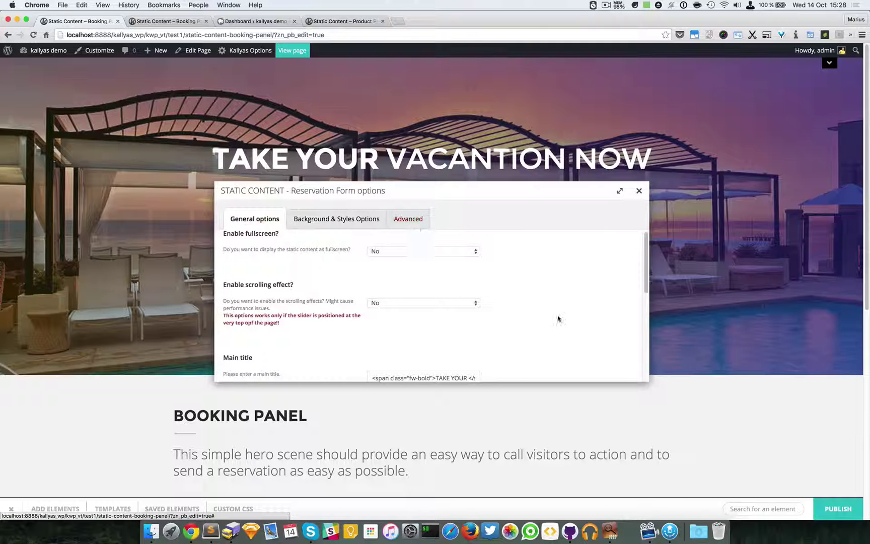
{"action": "left_click_drag", "start_coordinate": [458, 197], "coordinate": [519, 269]}
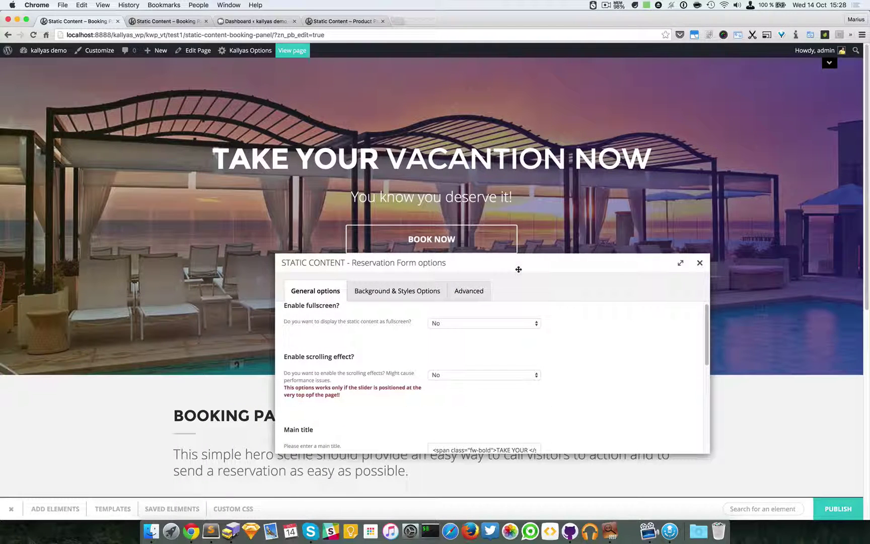